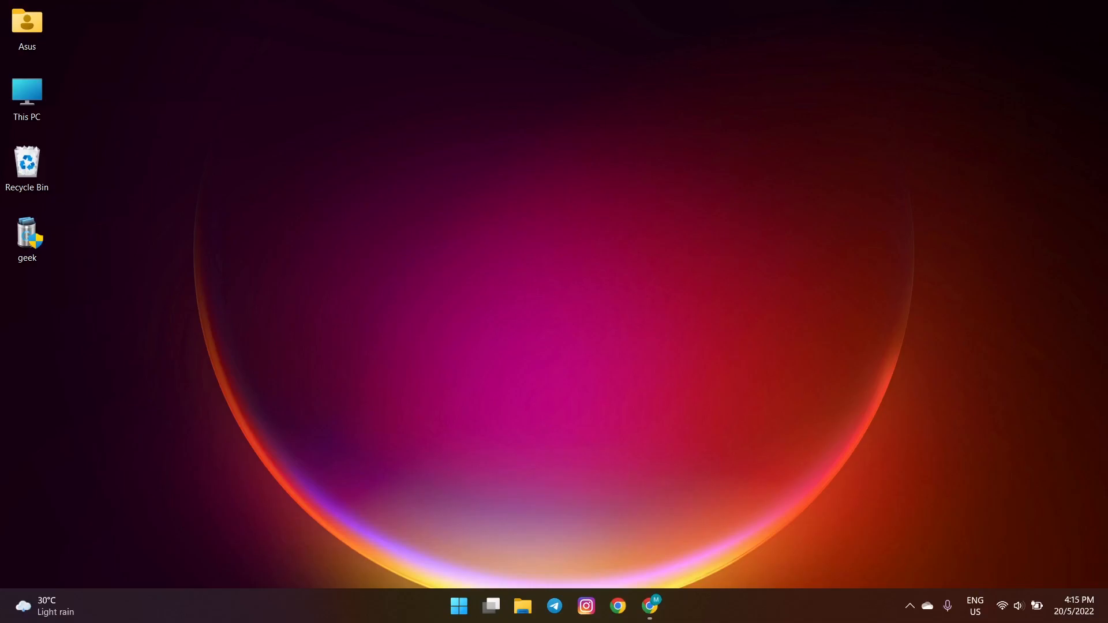
- Bring the Chrome window showing FlexClip's online video-maker homepage to the front
left_click(651, 607)
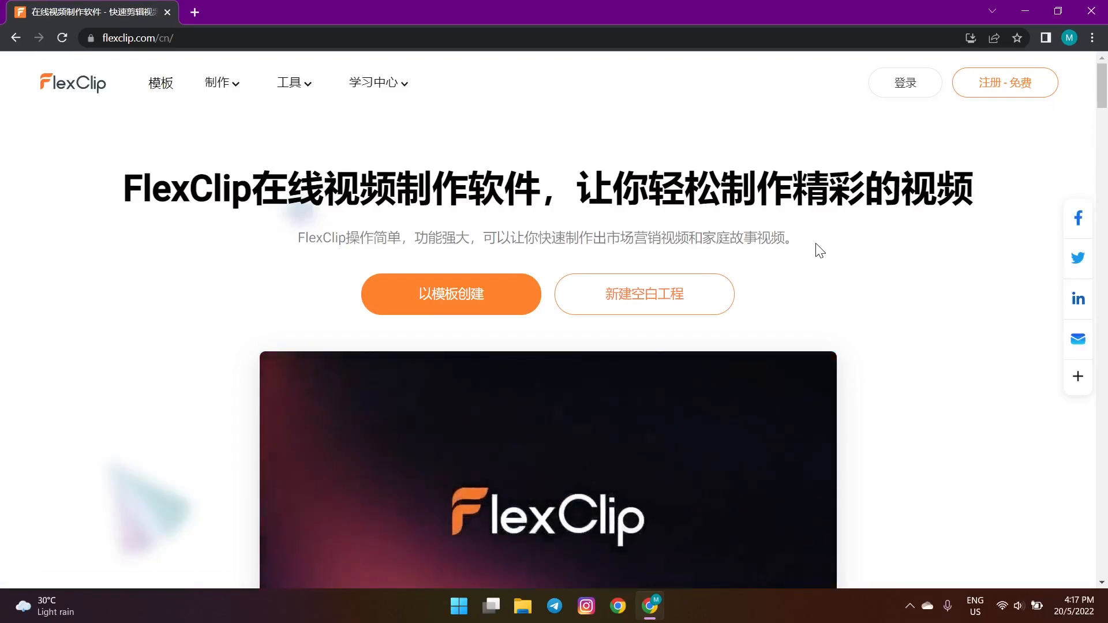
- Enter the FlexClip dashboard and scroll the template rows down to the 推广促销 promotions category
left_click(969, 94)
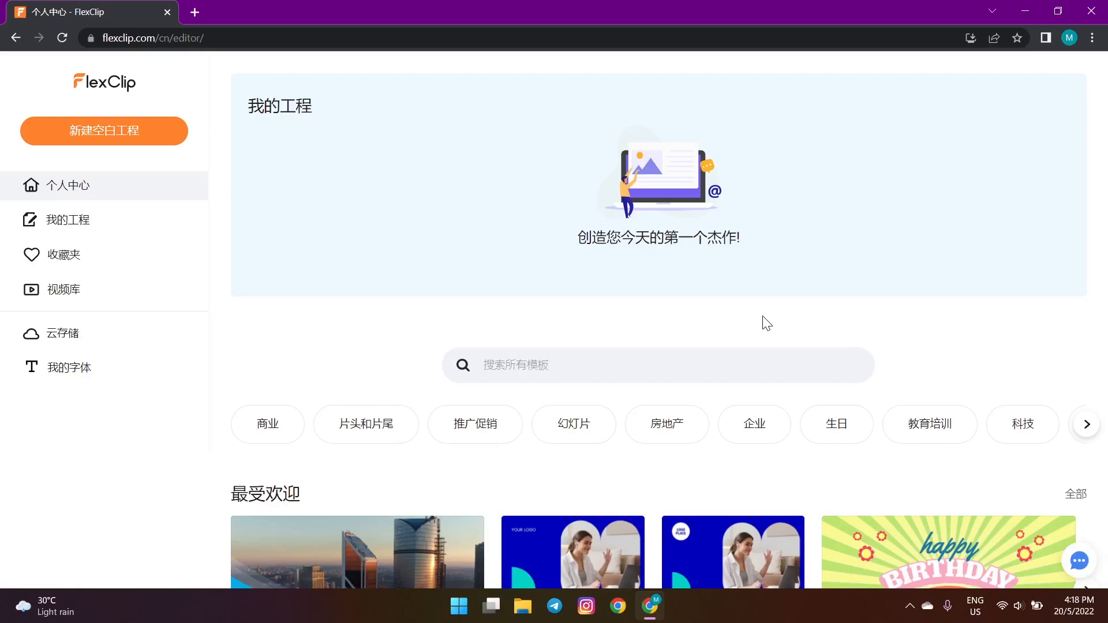
scroll(762, 318, "down", 8)
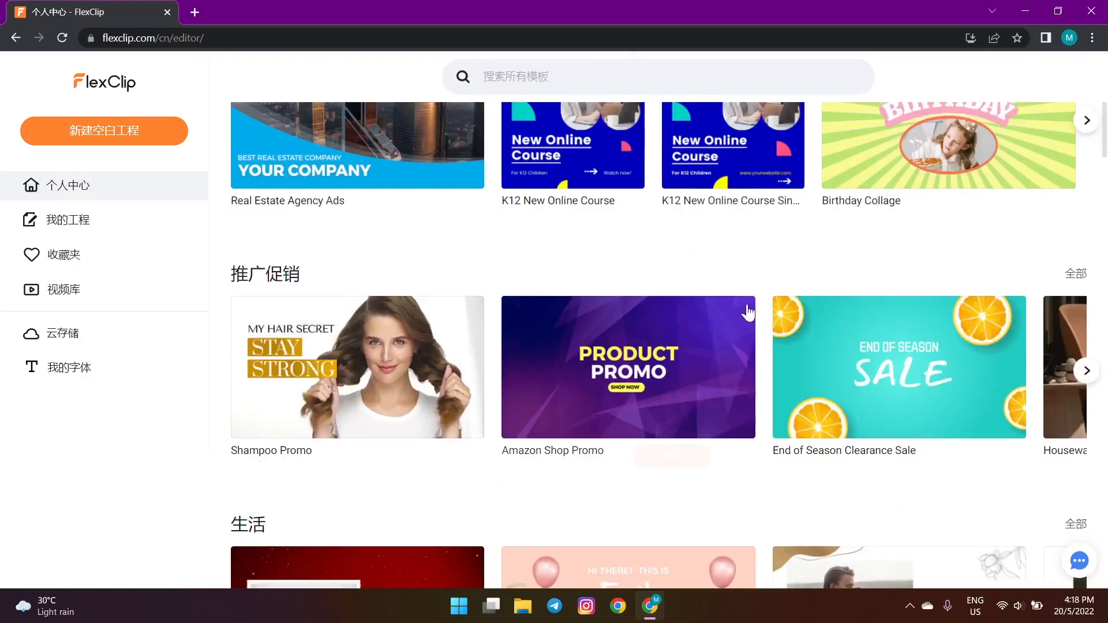
scroll(732, 263, "down", 15)
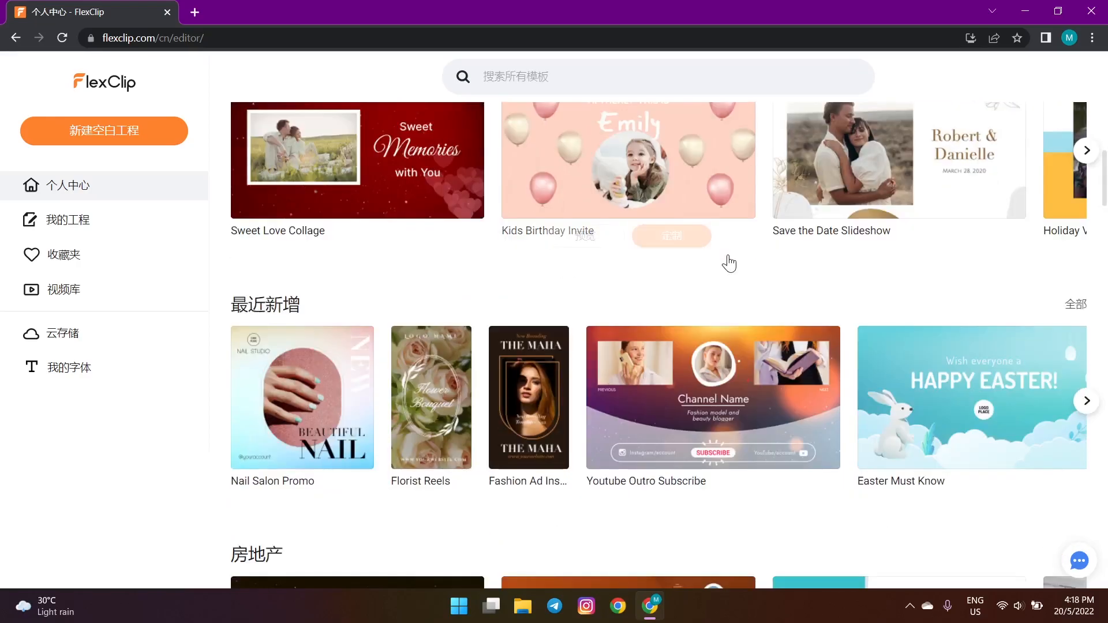
scroll(729, 263, "down", 10)
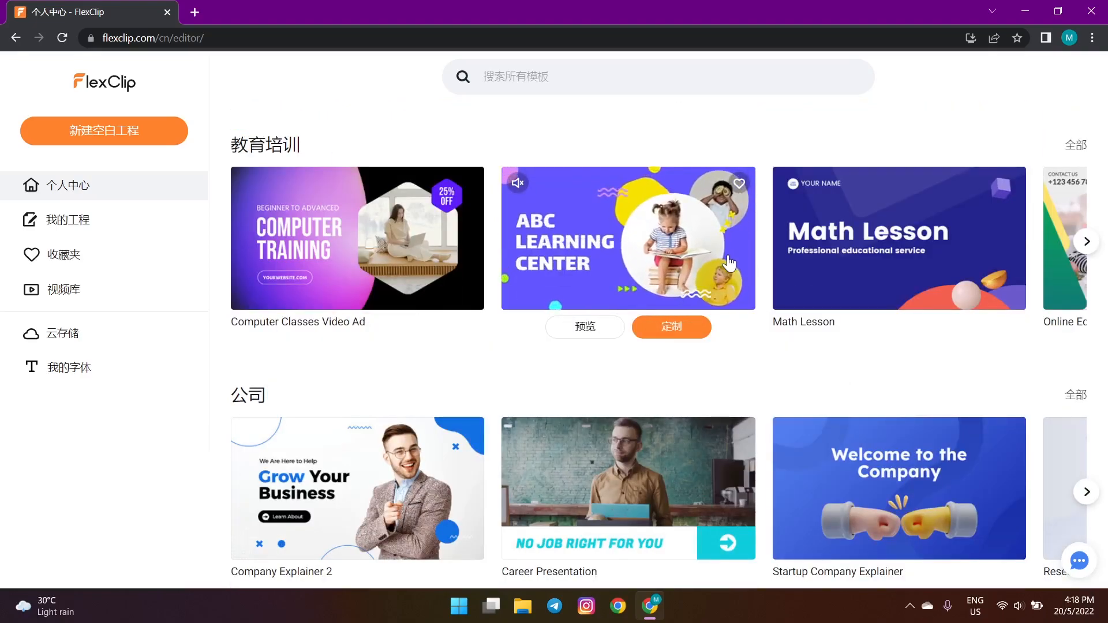
scroll(729, 263, "down", 15)
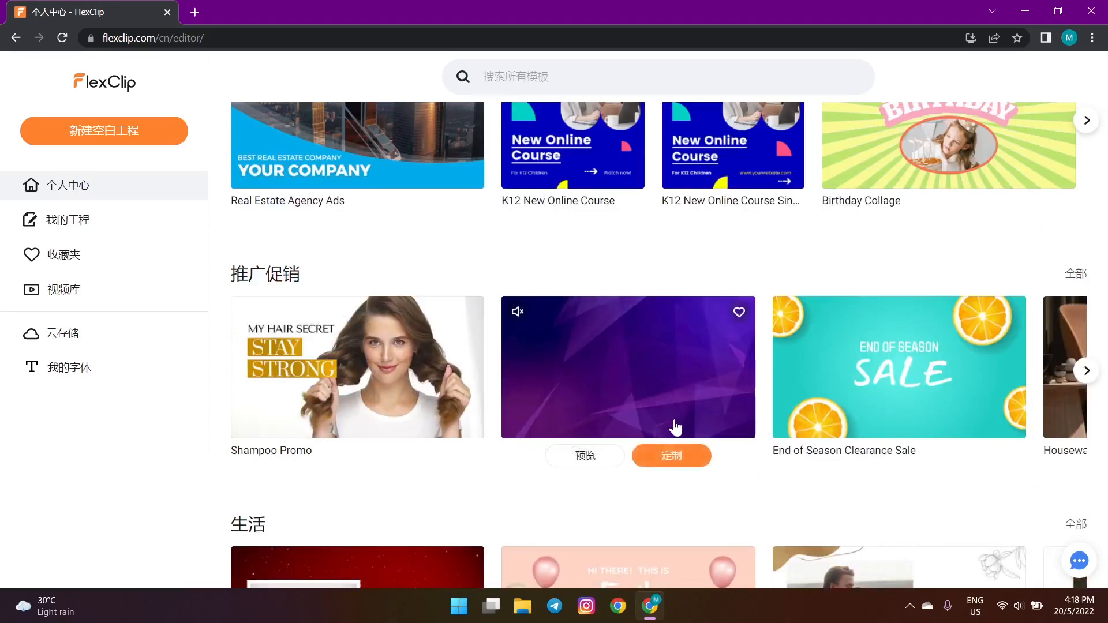
- Customise the Amazon Shop Promo template and edit it in timeline mode
left_click(670, 453)
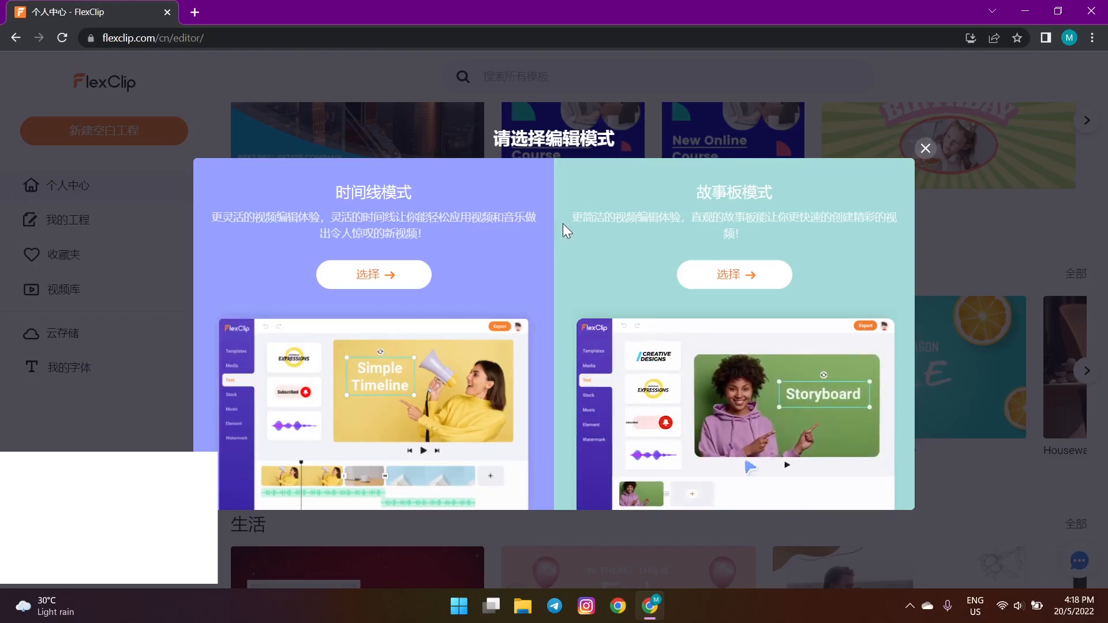
left_click(383, 276)
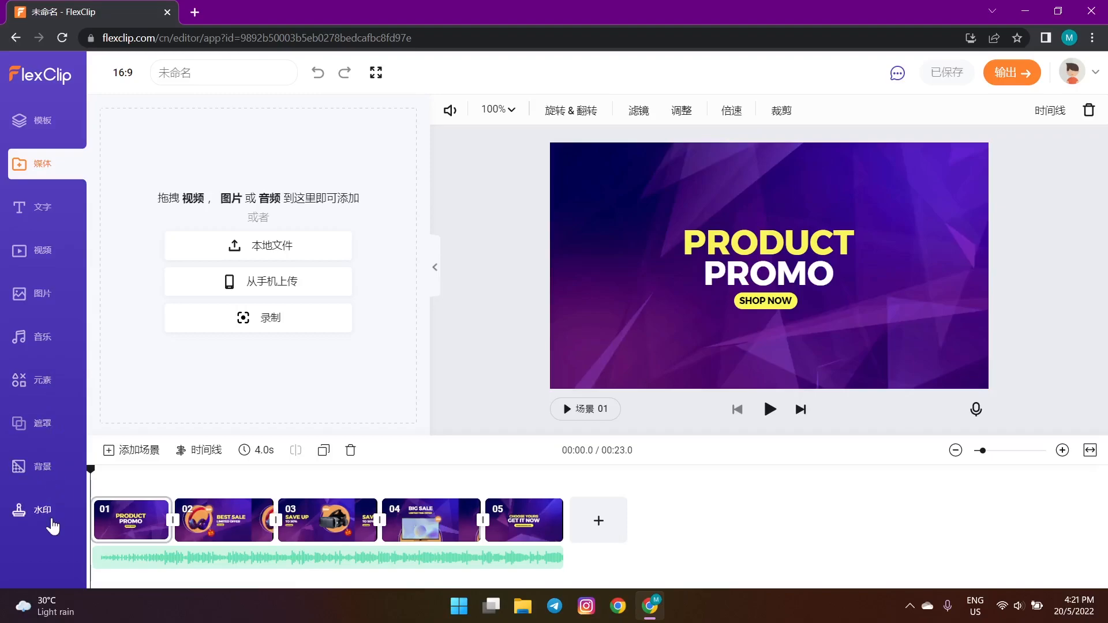
- Scroll through the template library, then view the media upload options
left_click(56, 122)
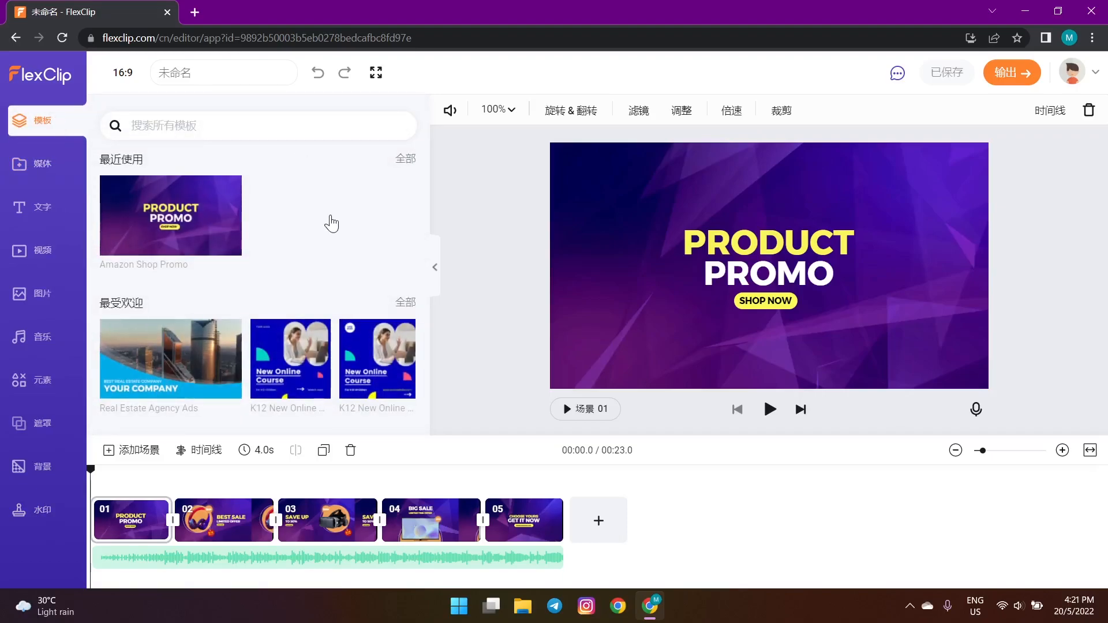
scroll(330, 221, "down", 2)
scroll(325, 300, "down", 2)
scroll(317, 354, "down", 1)
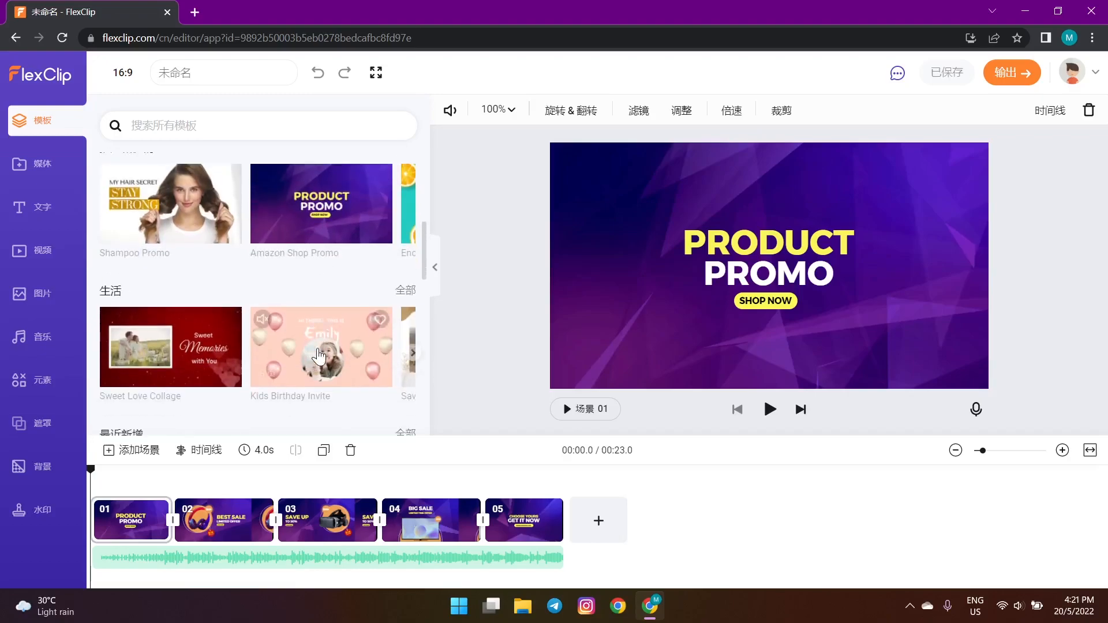
scroll(318, 356, "down", 1)
left_click(81, 167)
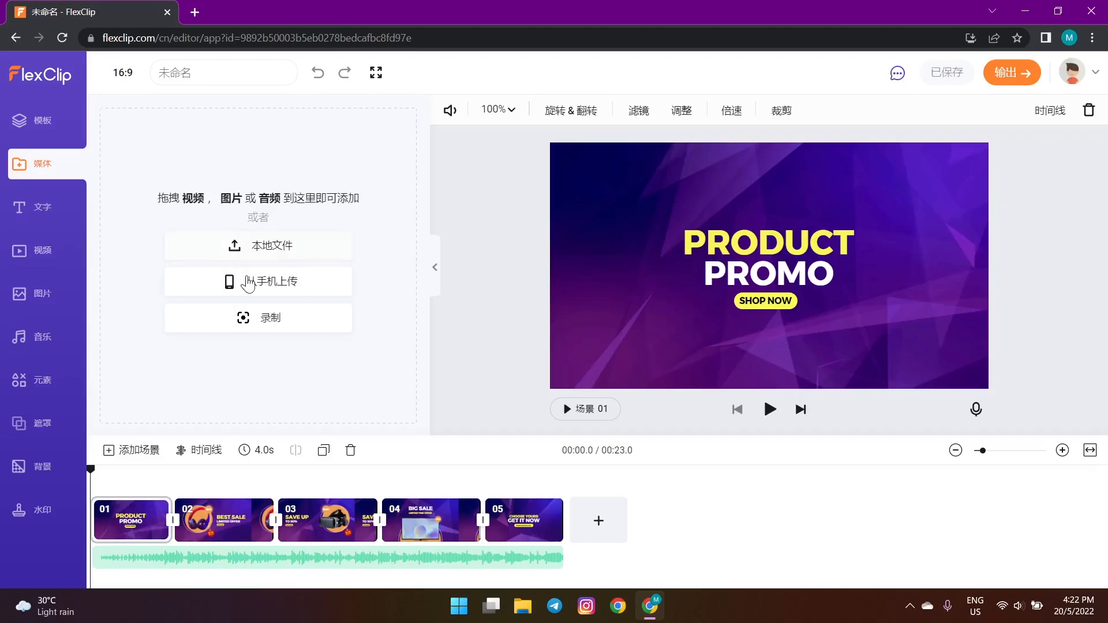
- Browse the text templates and stock videos, ending on the stock image library
mouse_move(257, 319)
left_click(46, 208)
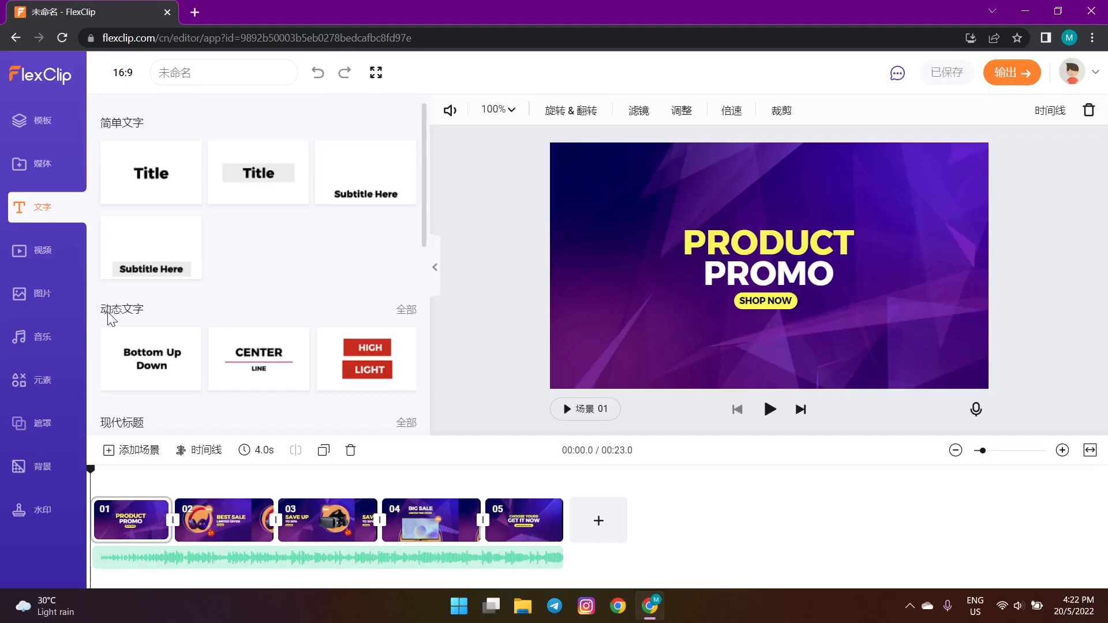
scroll(192, 305, "down", 1)
scroll(197, 317, "down", 2)
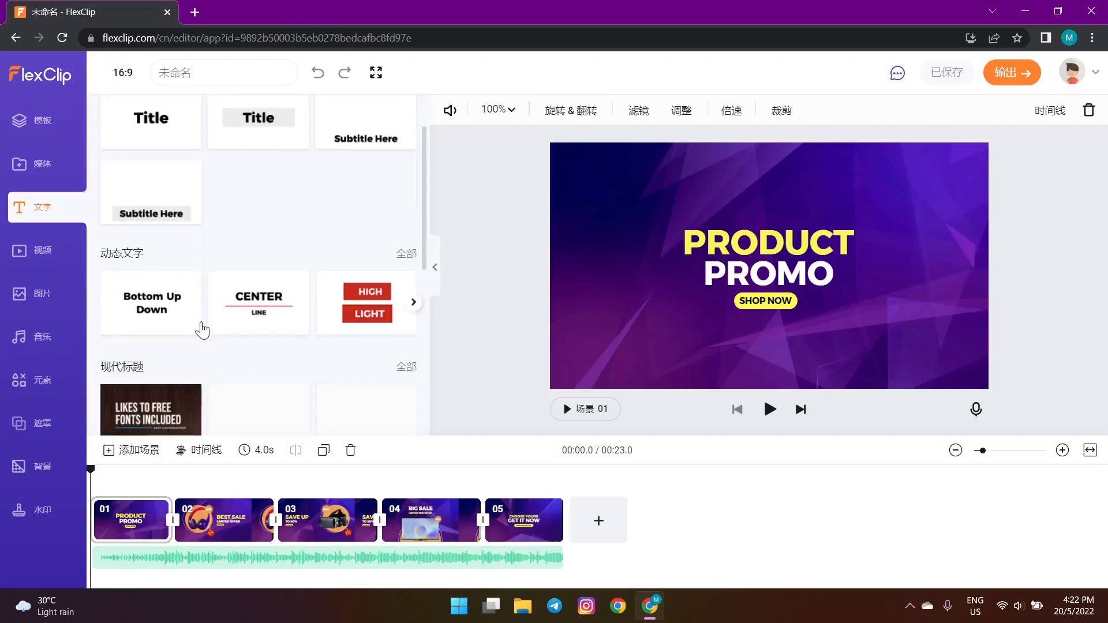
left_click(42, 253)
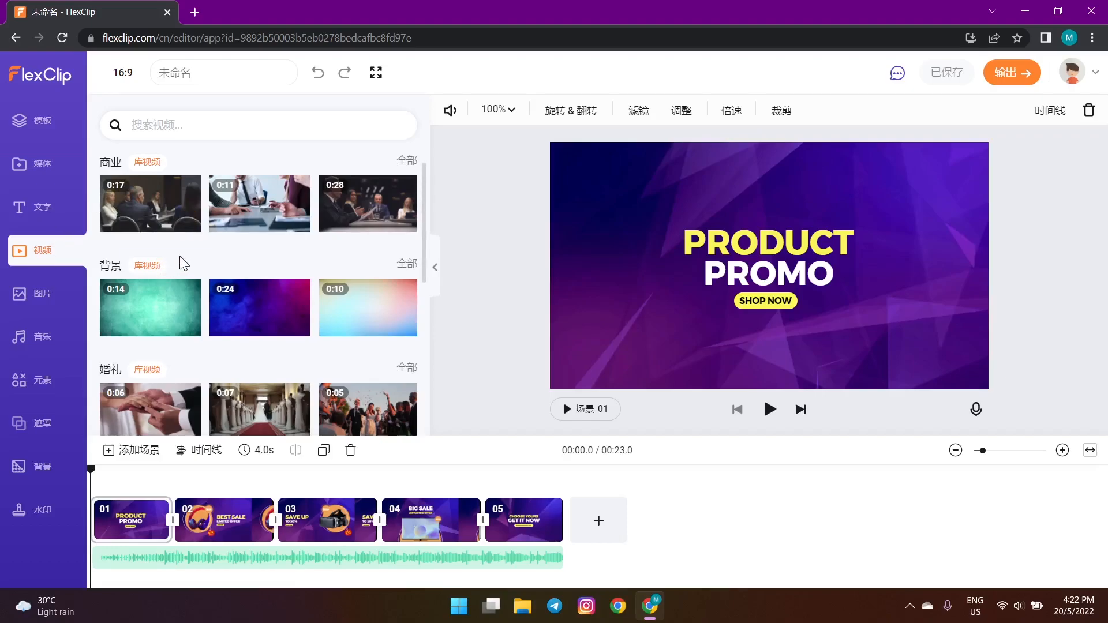
scroll(202, 254, "down", 2)
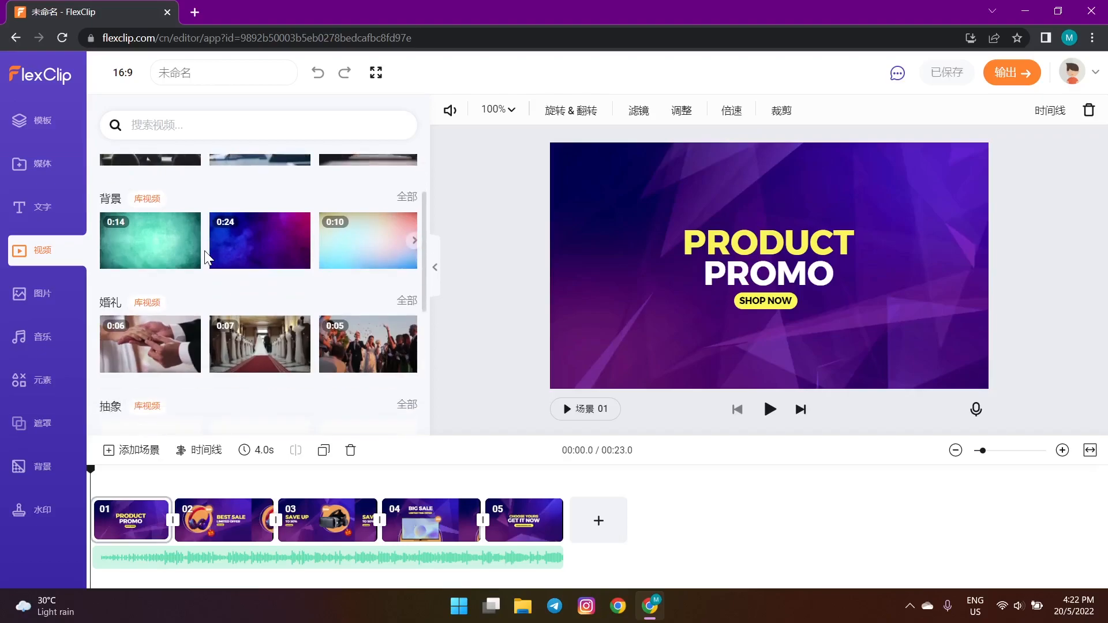
scroll(205, 251, "down", 1)
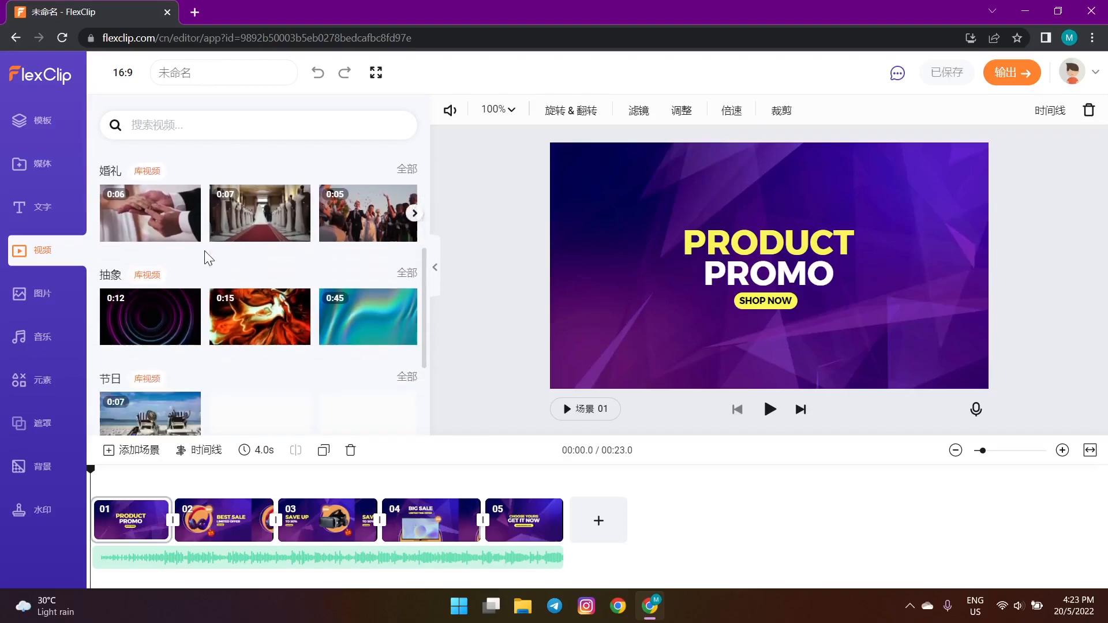
left_click(50, 296)
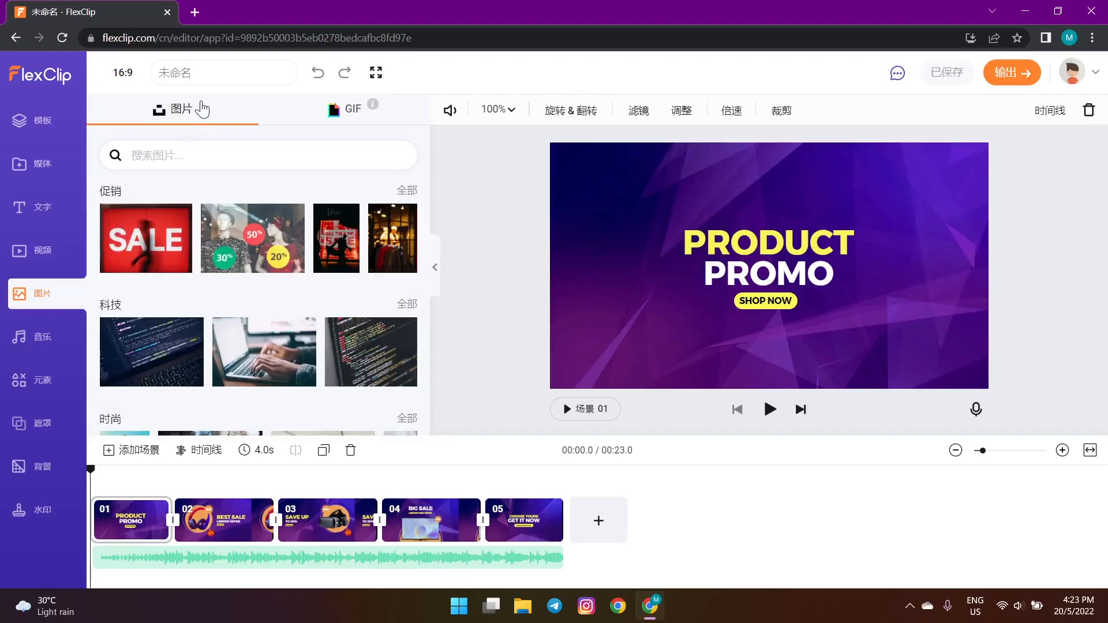
- Browse GIFs, the music tracks, design elements and mask templates
left_click(319, 118)
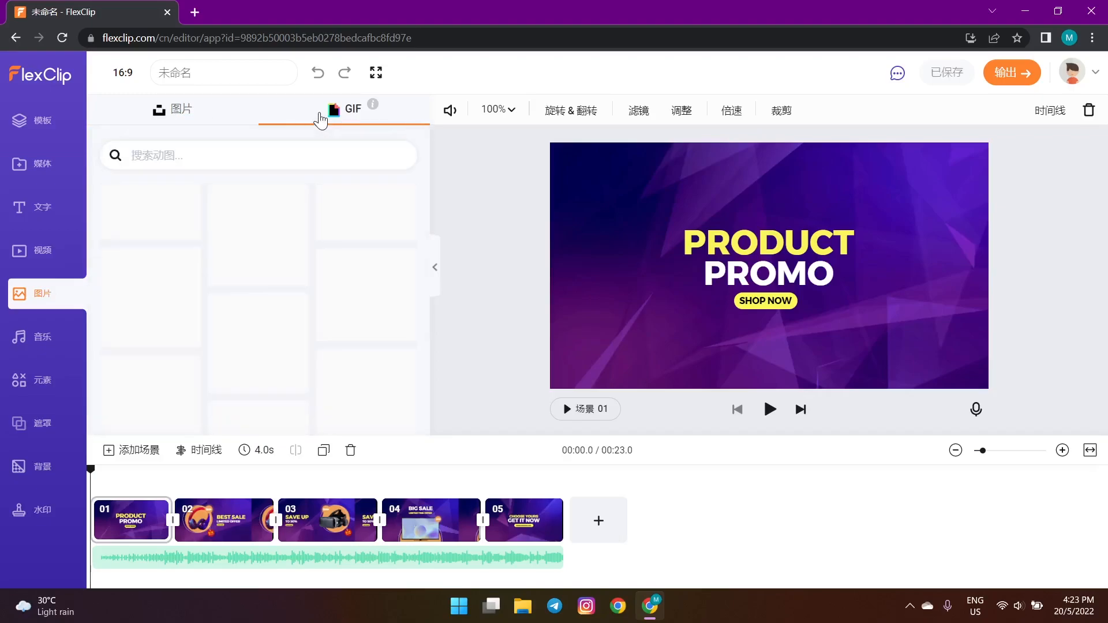
left_click(42, 338)
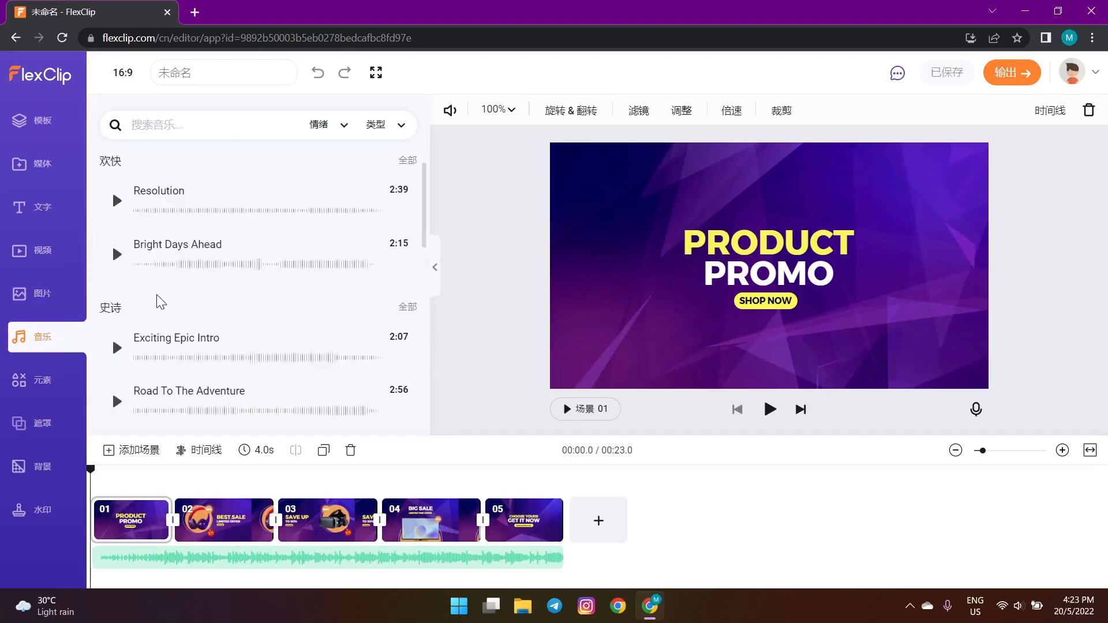
scroll(156, 311, "down", 3)
scroll(157, 327, "down", 2)
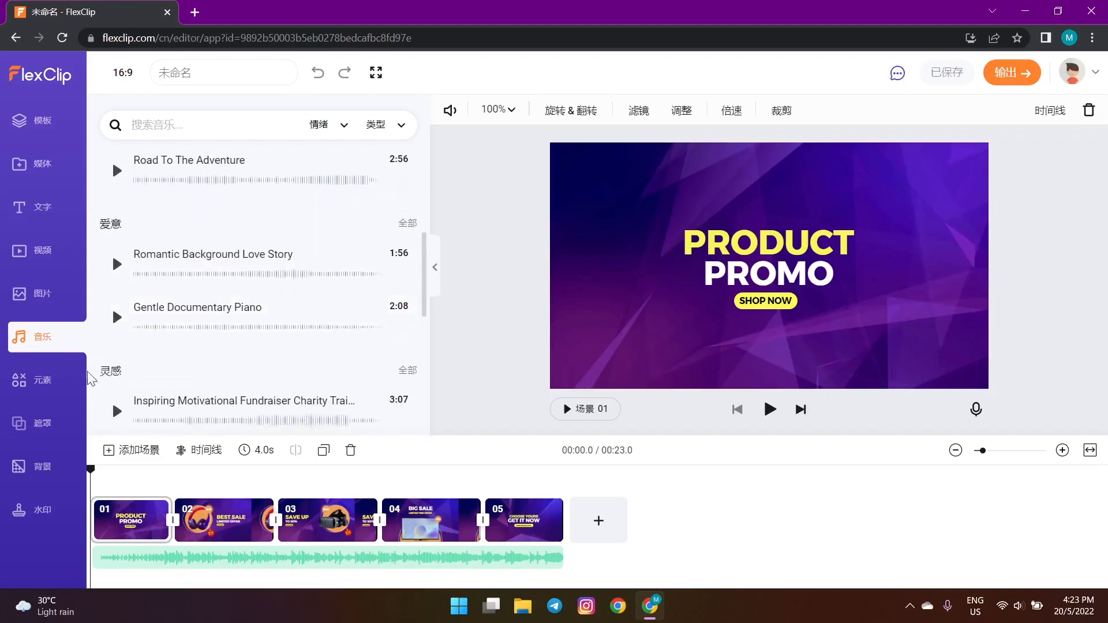
left_click(50, 382)
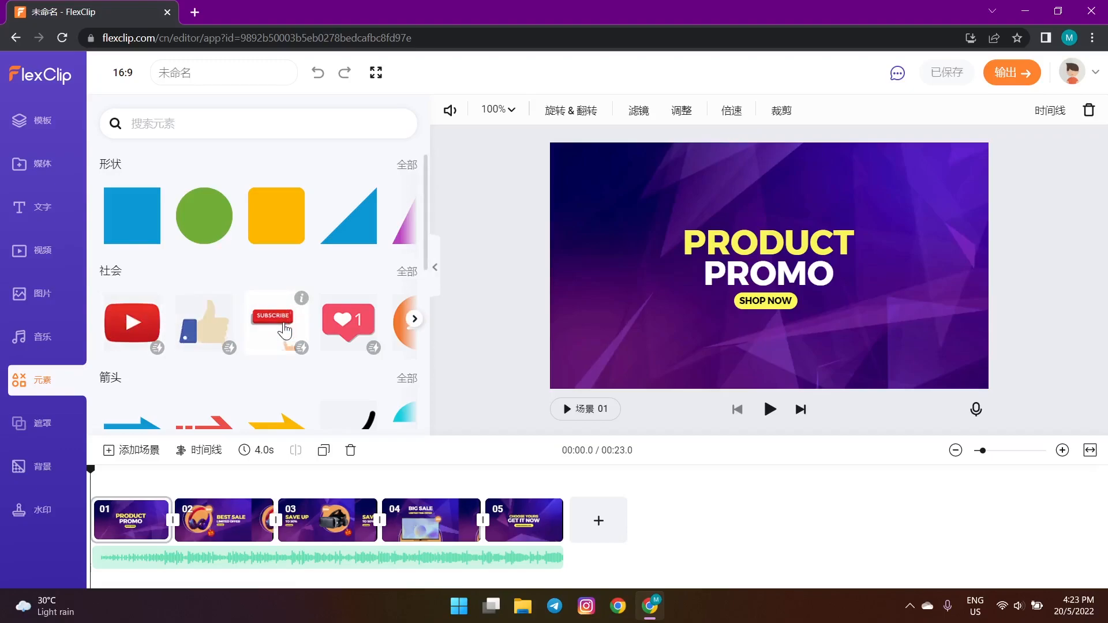
left_click(27, 433)
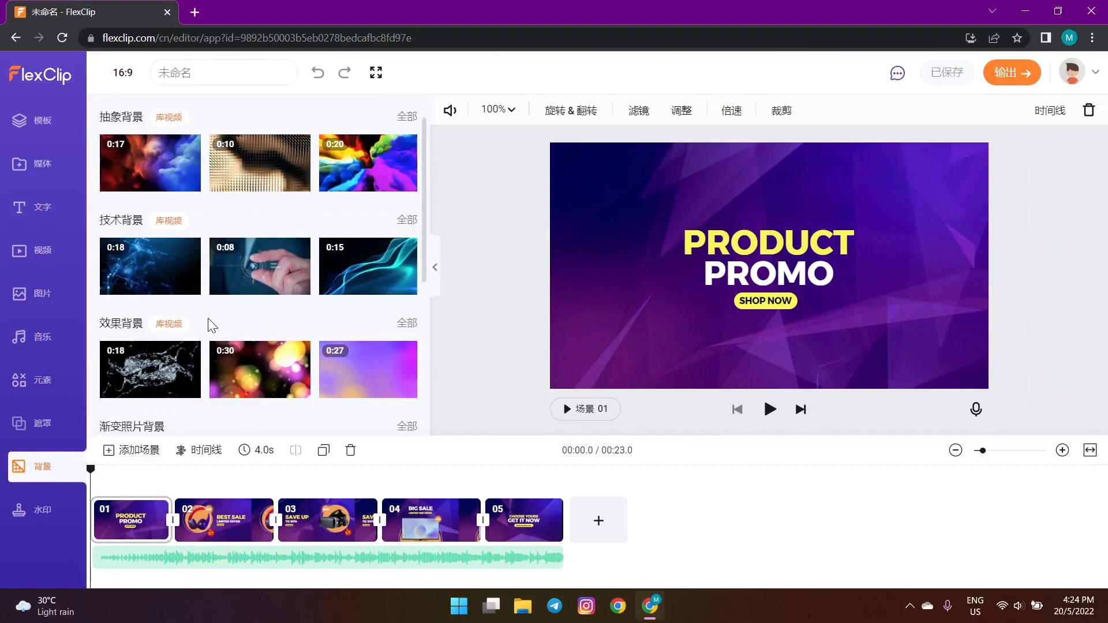
- With scene 02 selected, show the 水印 panel's image watermark upload for JPG or PNG
left_click(224, 520)
left_click(43, 509)
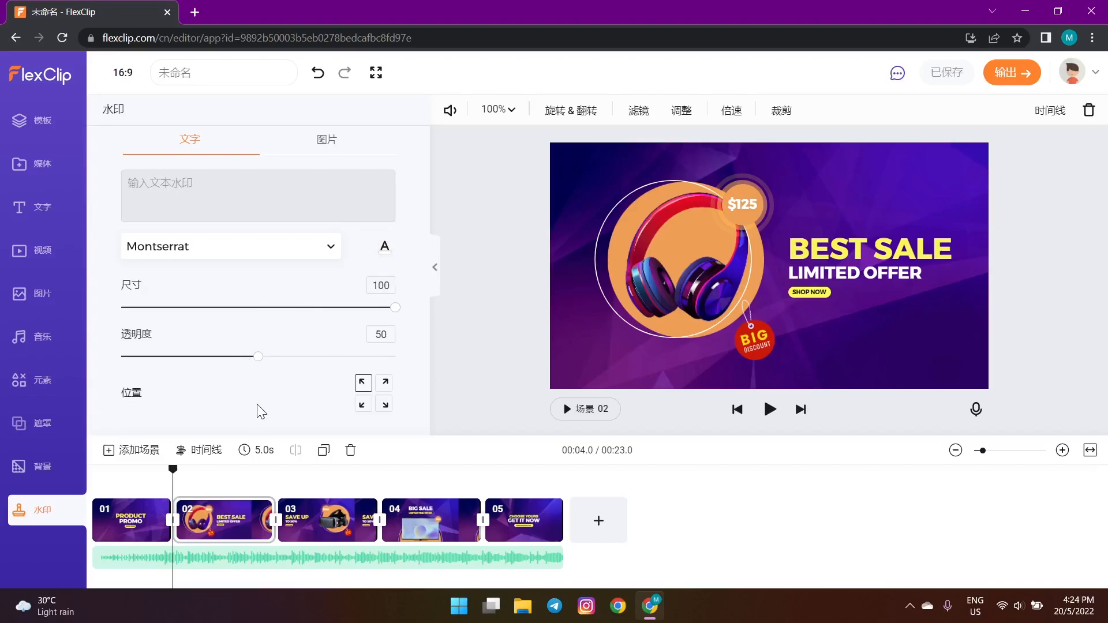
left_click(327, 144)
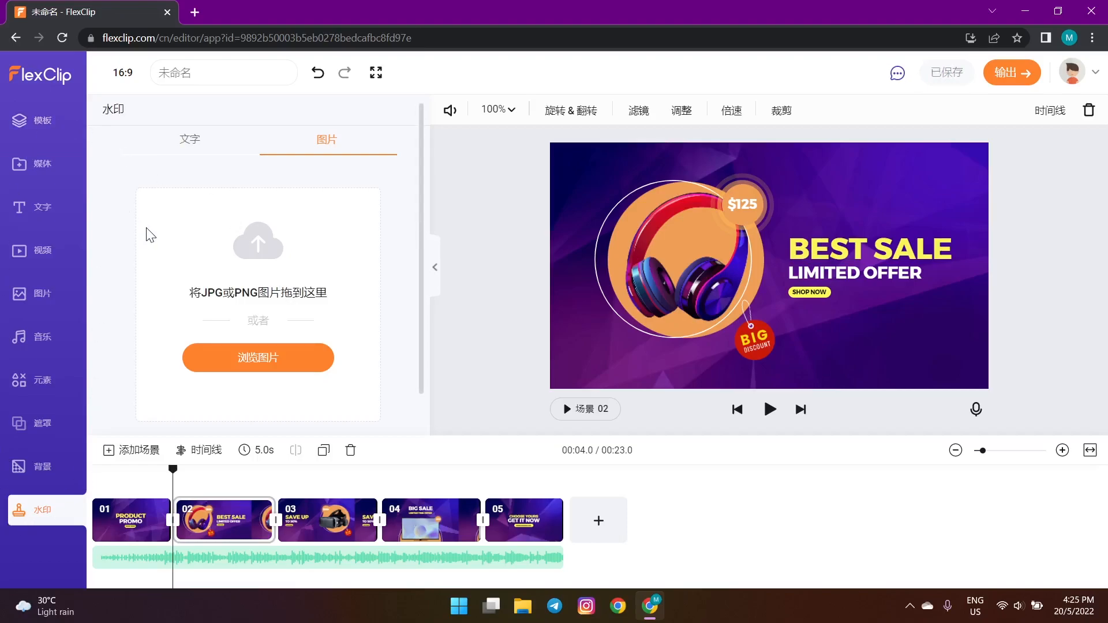
- Insert a blue scene 03 carrying the Center Line title-and-subtitle text, then select scene 02
left_click(129, 459)
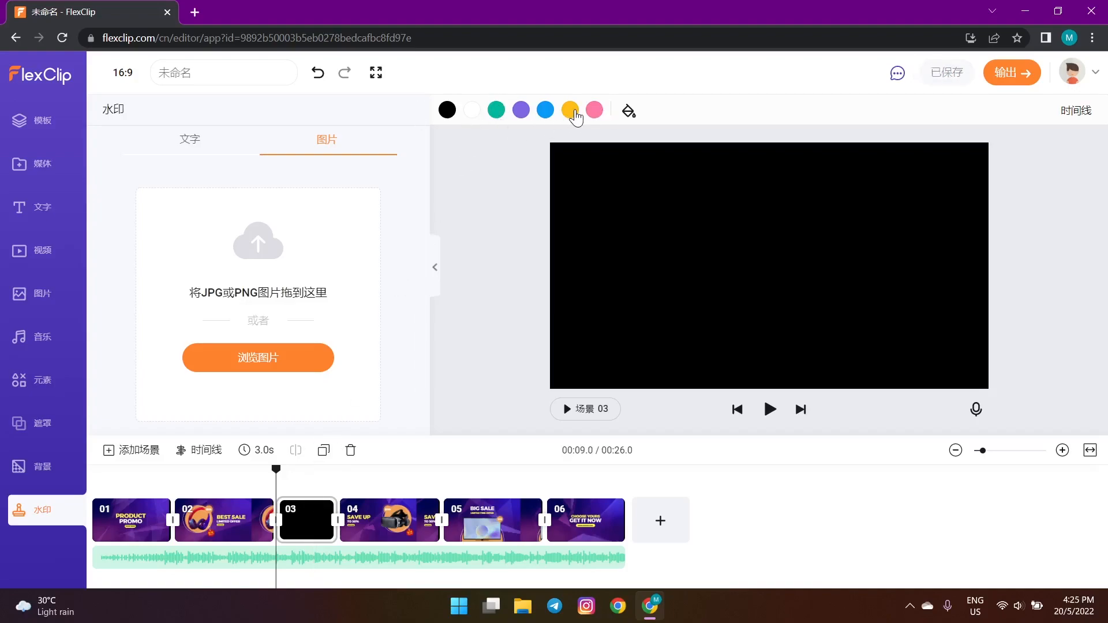
left_click(552, 114)
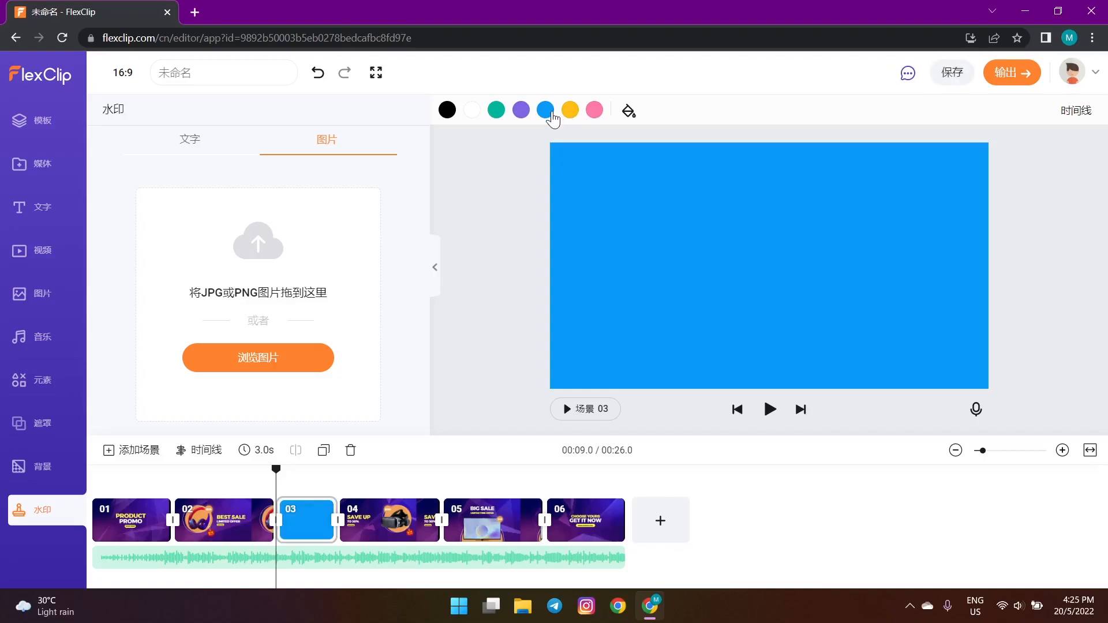
left_click(15, 205)
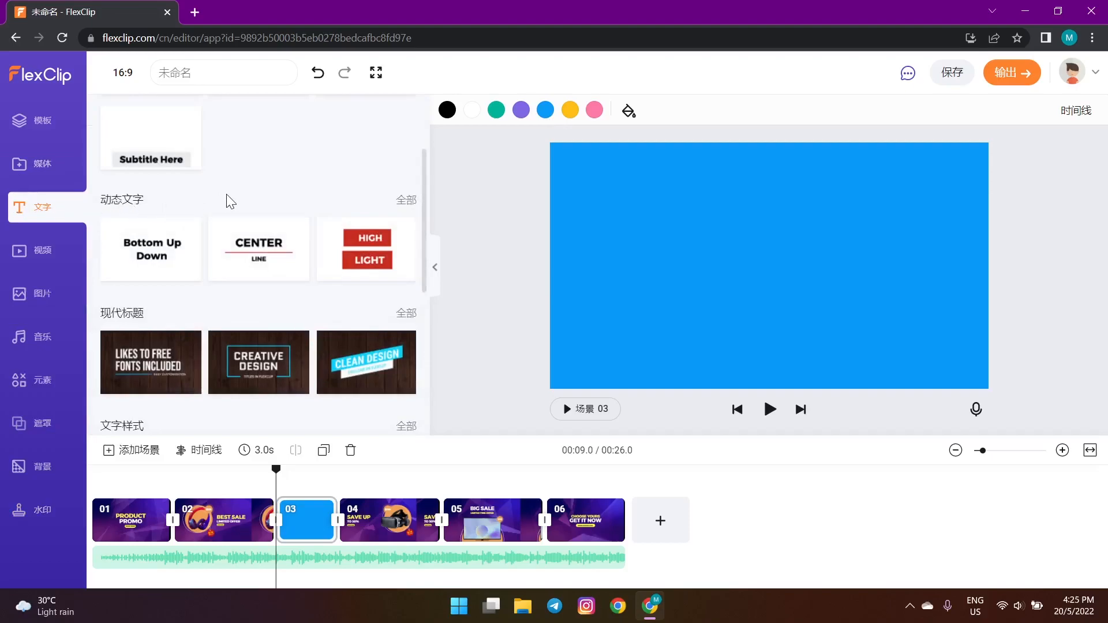
scroll(231, 198, "up", 2)
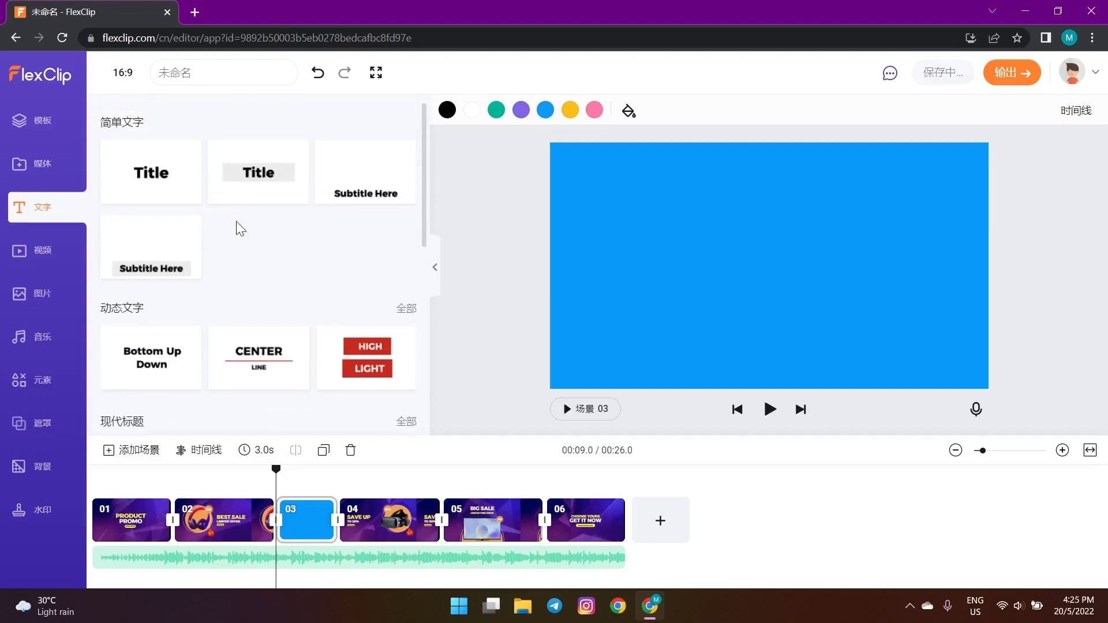
left_click(252, 358)
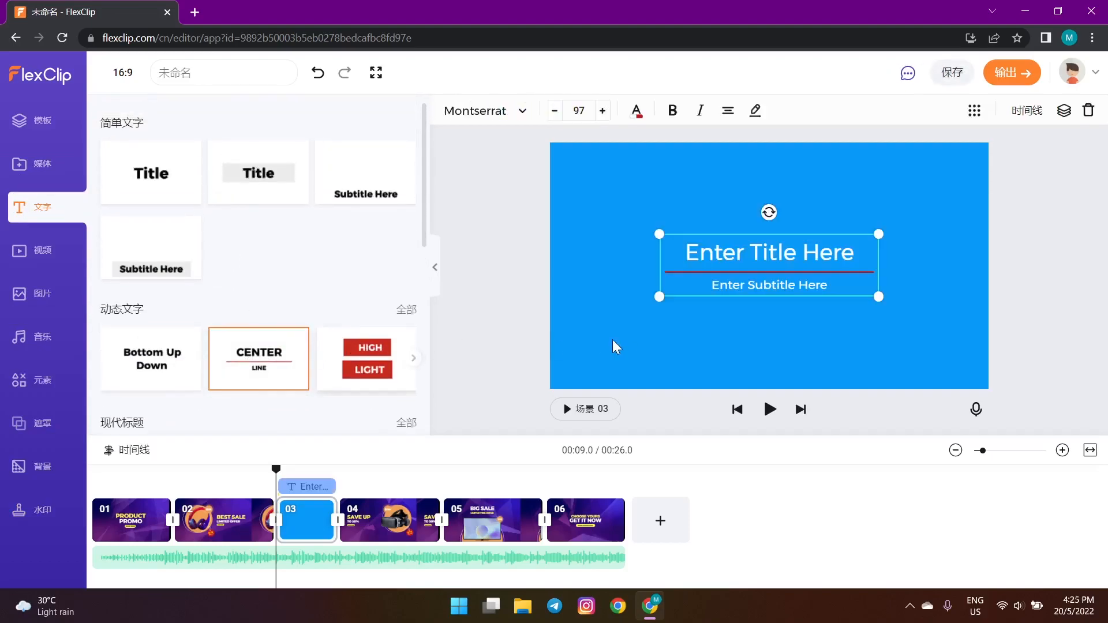
left_click(688, 337)
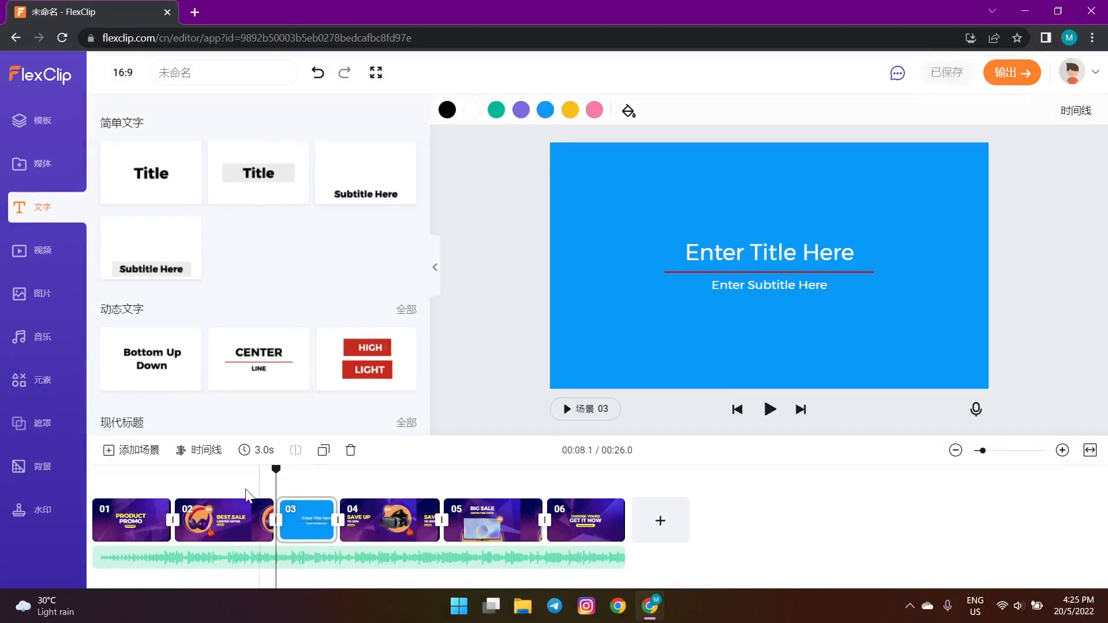
left_click(230, 520)
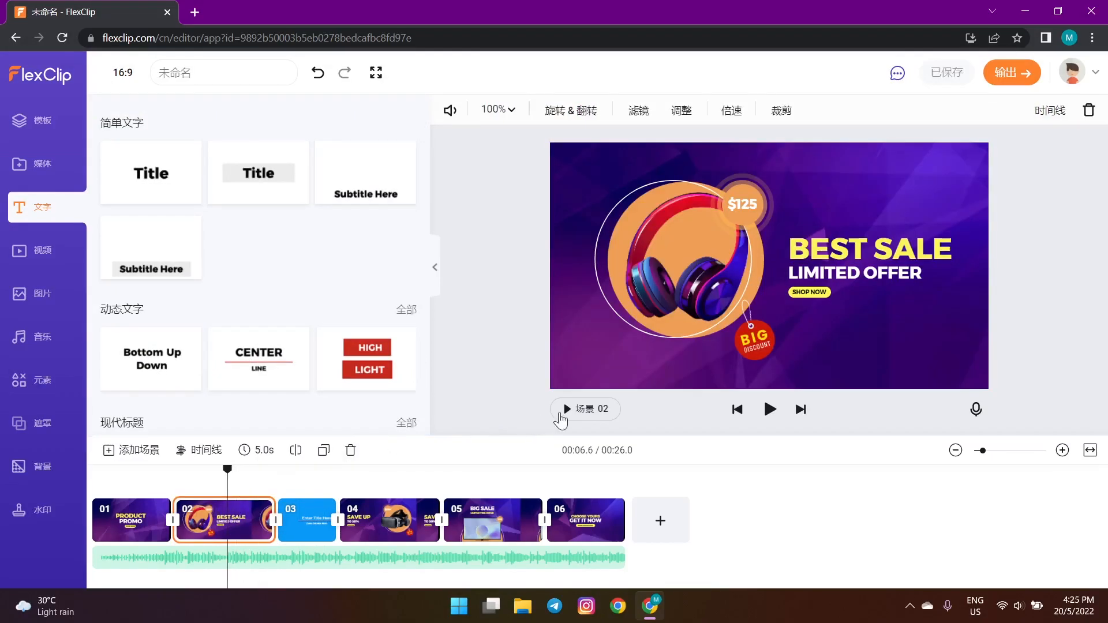
- In scene 02's layer timeline, drag the LIMITED OFFER clip's start later
left_click(196, 450)
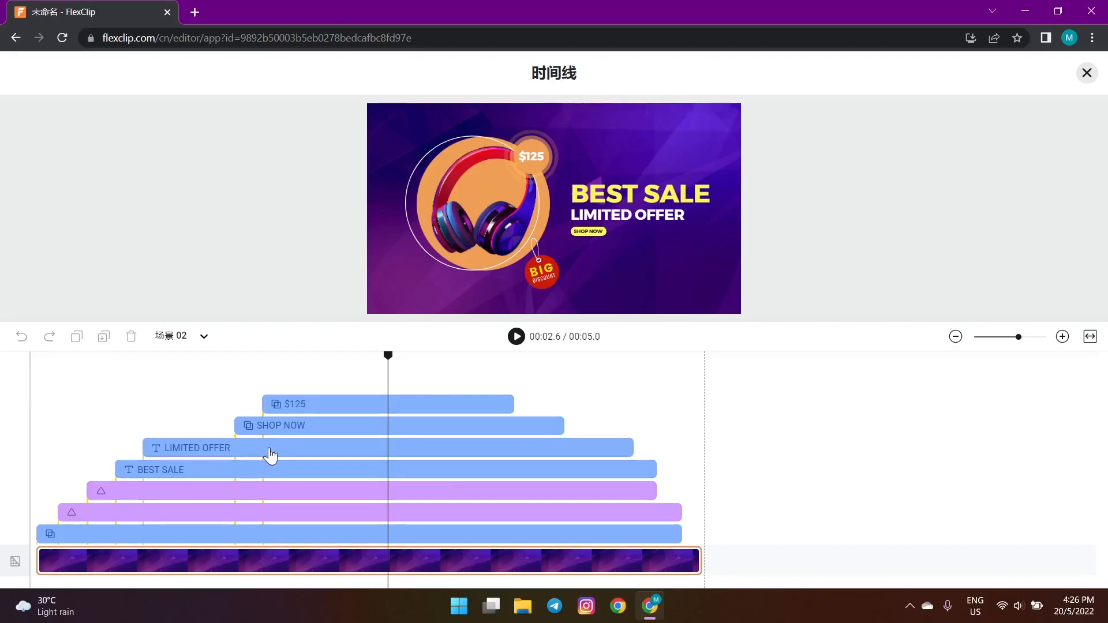
left_click_drag(152, 454, 186, 449)
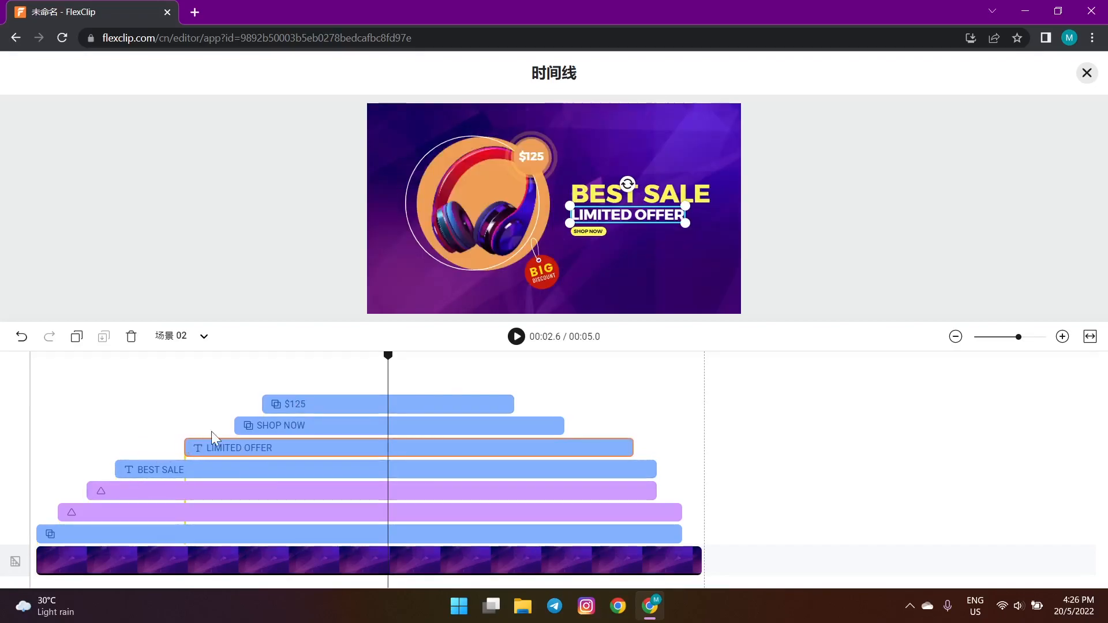
left_click(1087, 74)
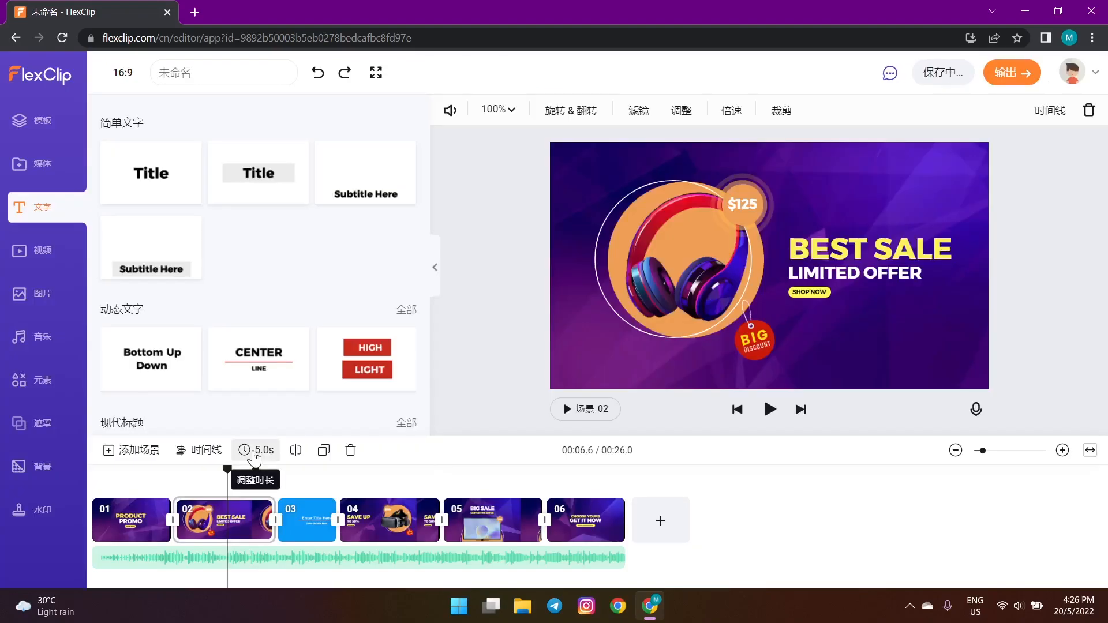
left_click(255, 451)
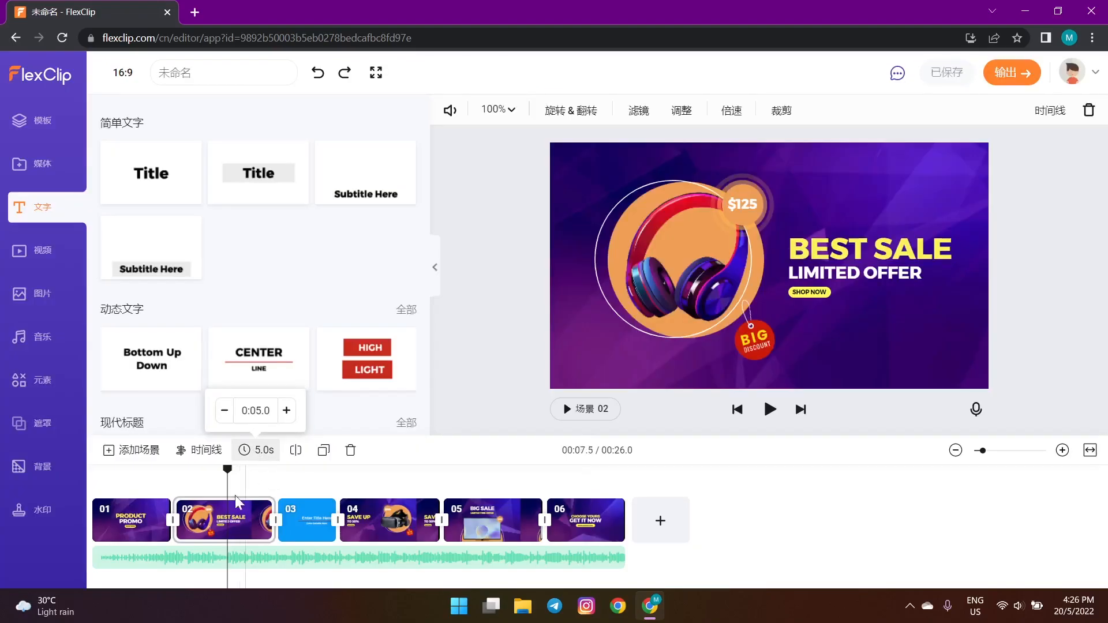
- Try 4.0s and 3.0s for scene 02, restore 5.0s, and zoom the timeline in
left_click(228, 410)
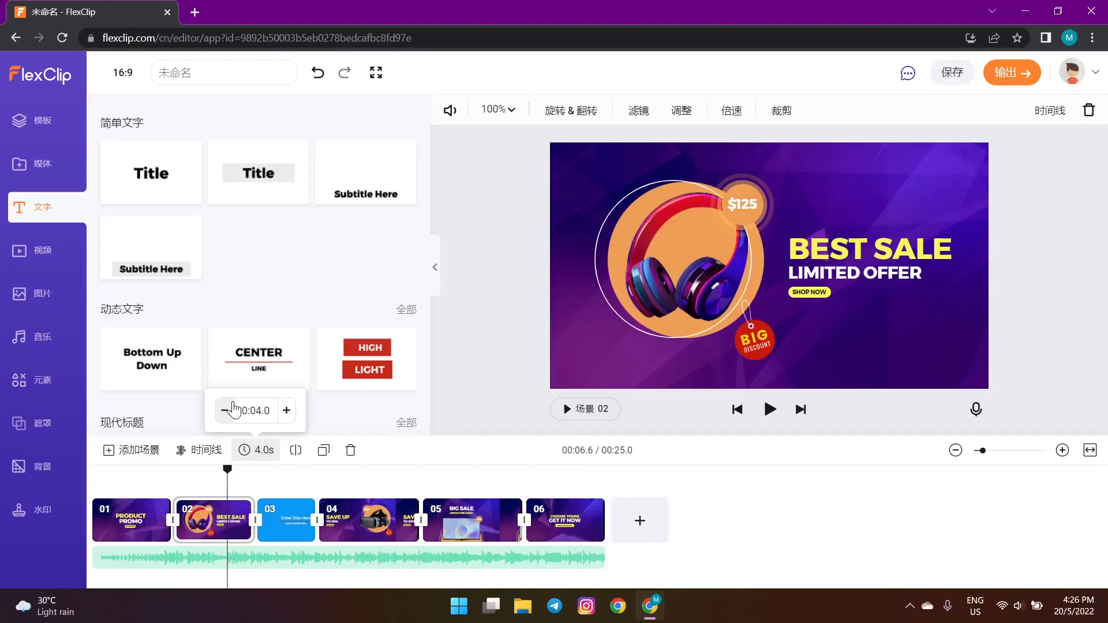
left_click(226, 410)
left_click(286, 411)
left_click(287, 411)
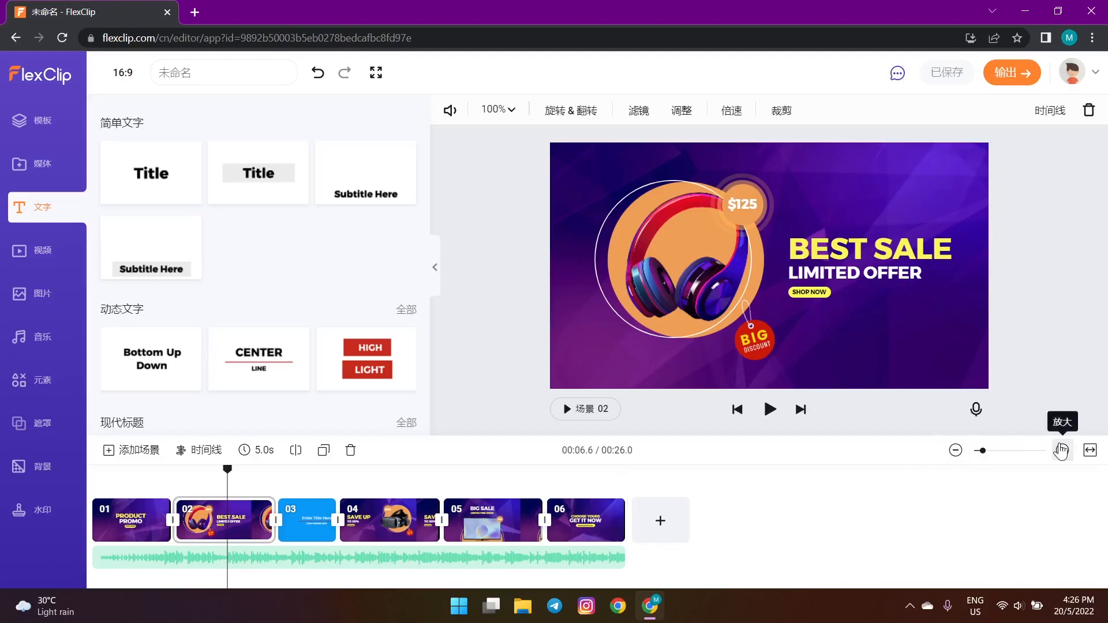
left_click(961, 454)
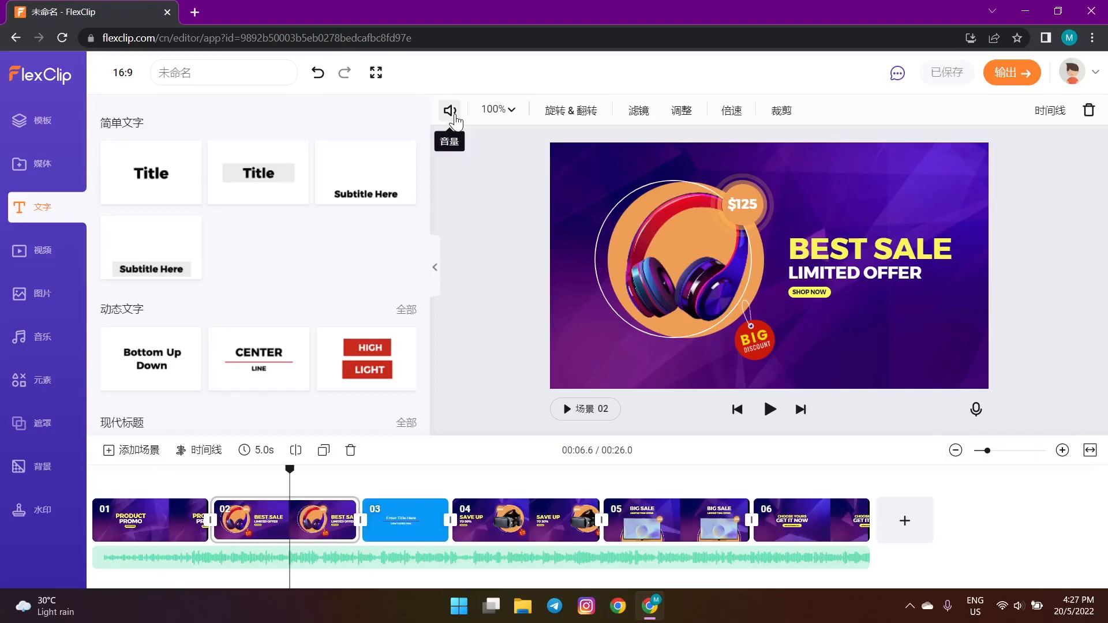
- Adjust scene 02's background scale slider, fit it to the frame at 99%, and confirm
left_click(495, 115)
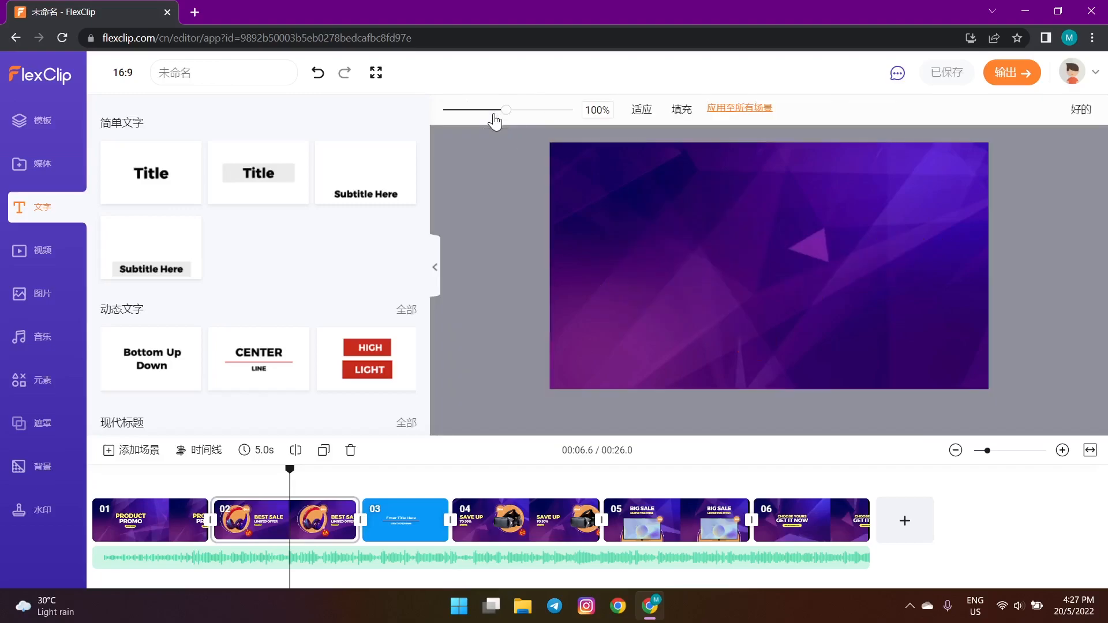
mouse_move(508, 113)
left_mouse_down()
mouse_move(483, 122)
mouse_move(524, 116)
left_mouse_up()
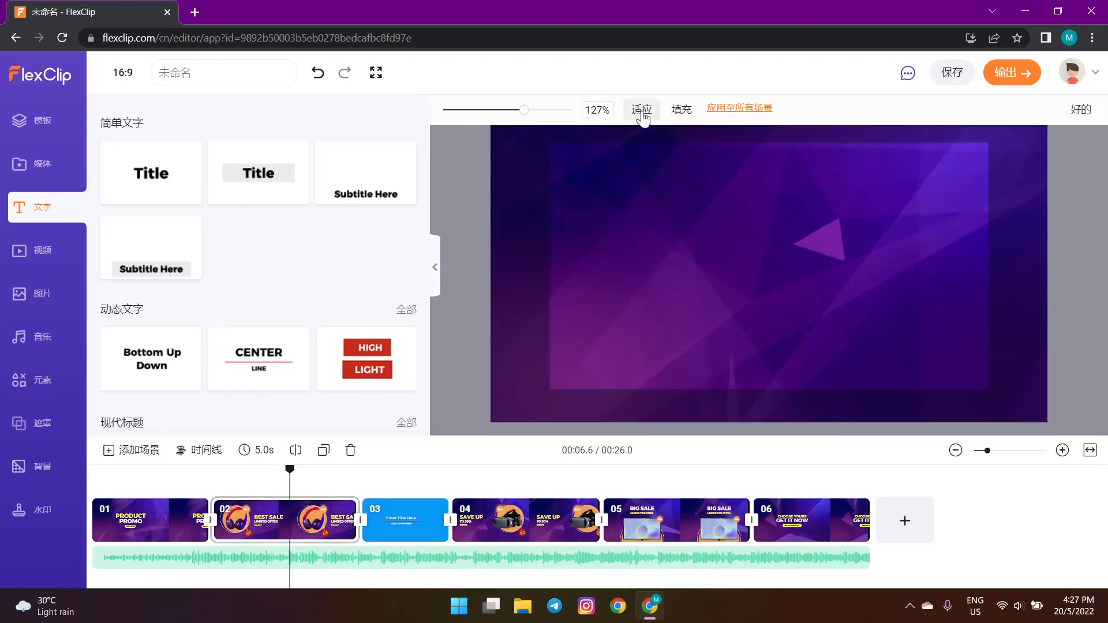
left_click(643, 114)
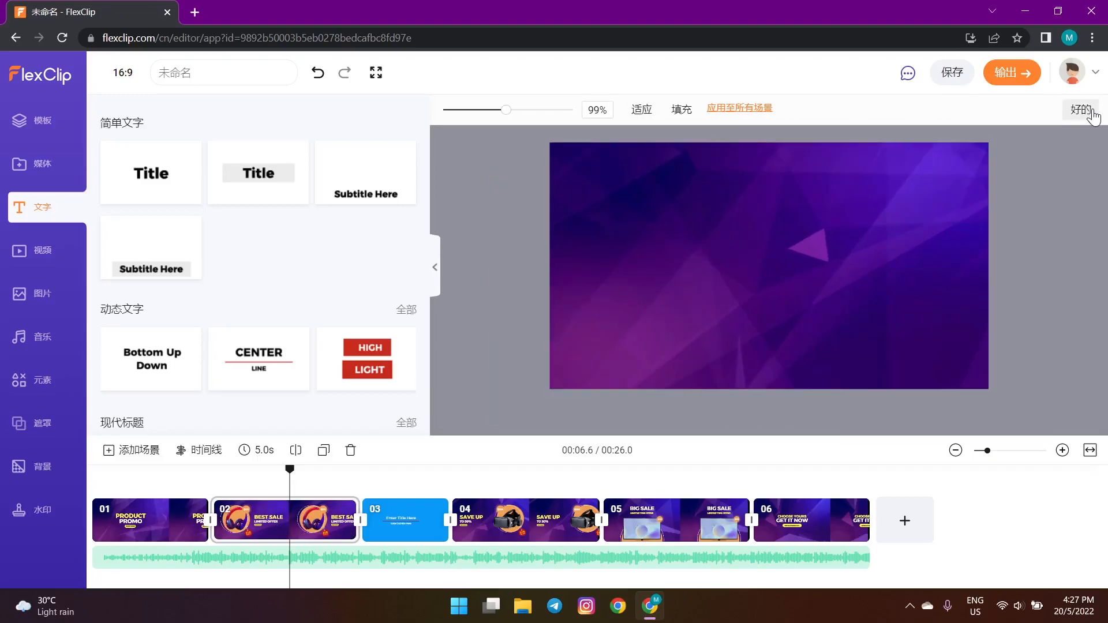
left_click(1092, 114)
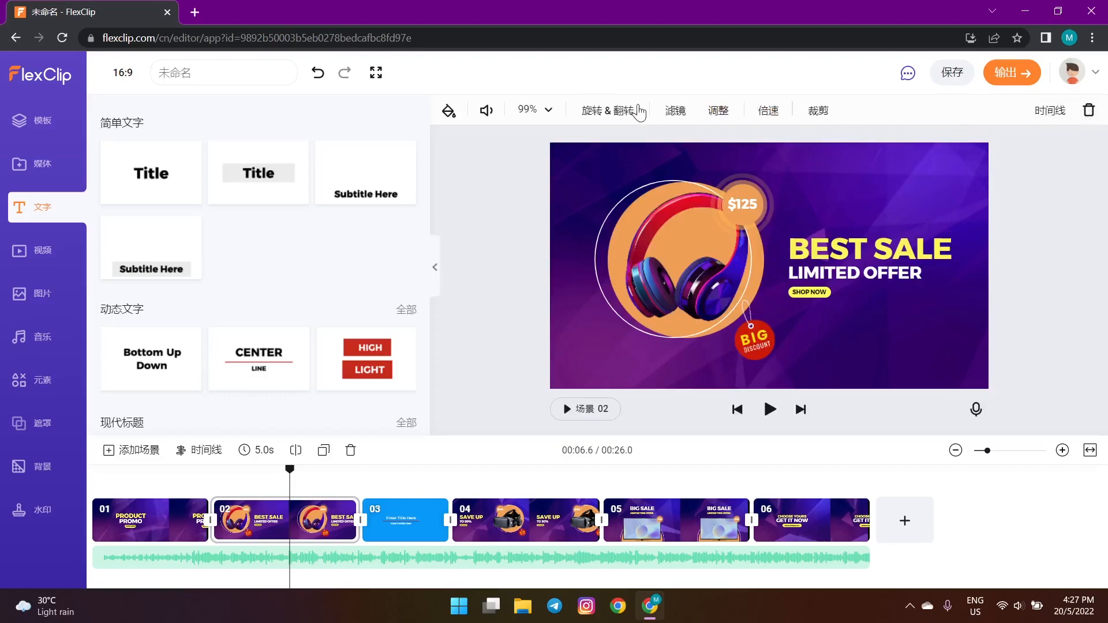
- Glance at rotate/flip and filters, then review the colour adjustment sliders (all 0) and 1x speed
left_click(627, 111)
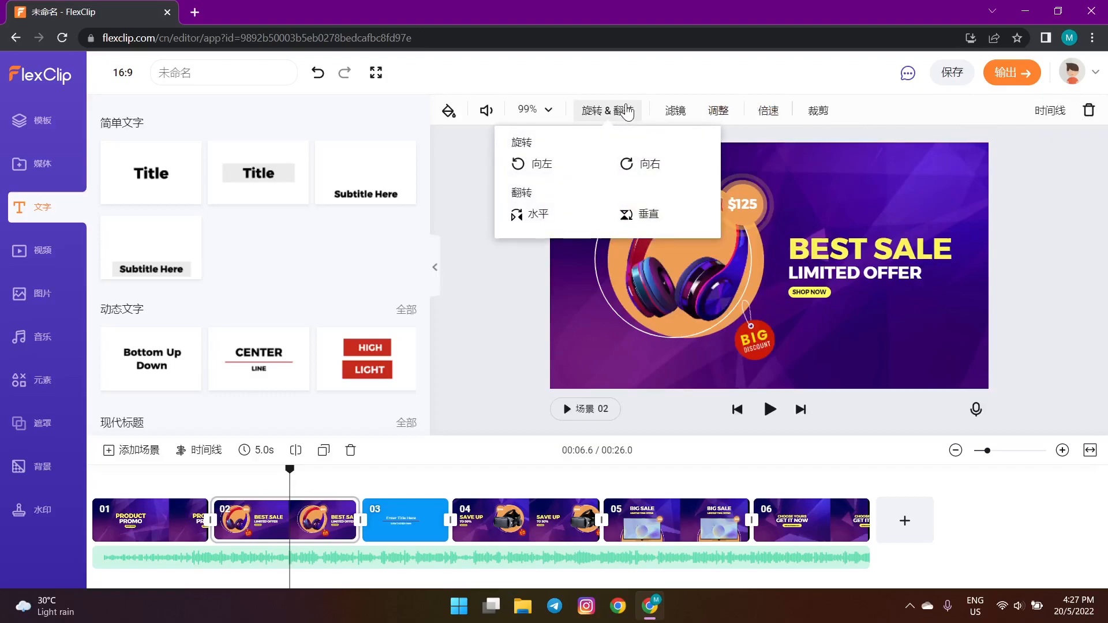
left_click(668, 114)
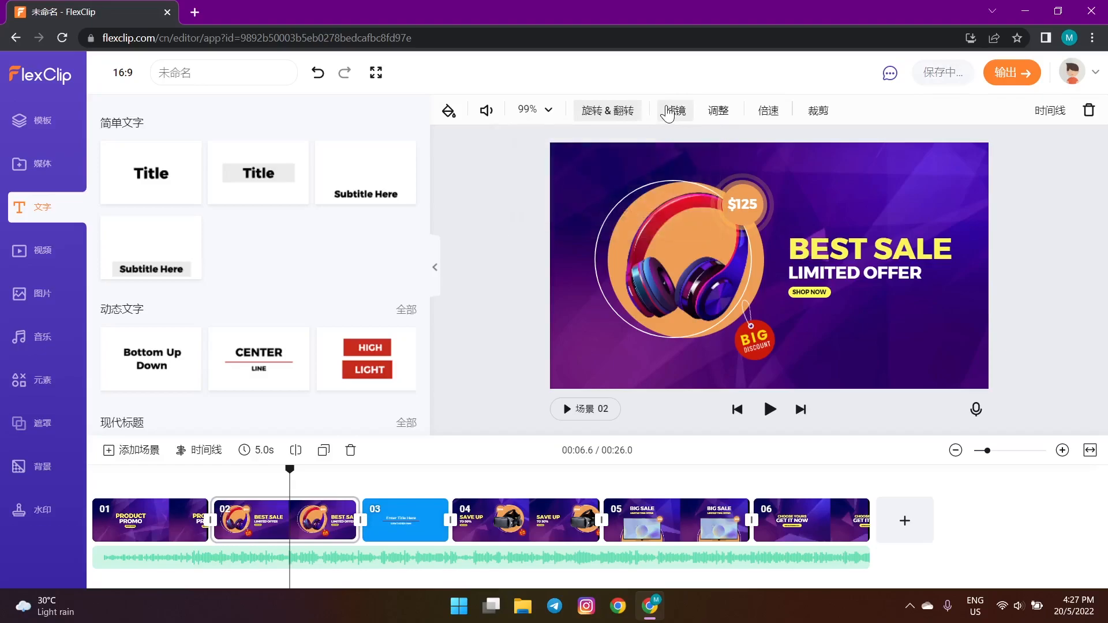
left_click(667, 114)
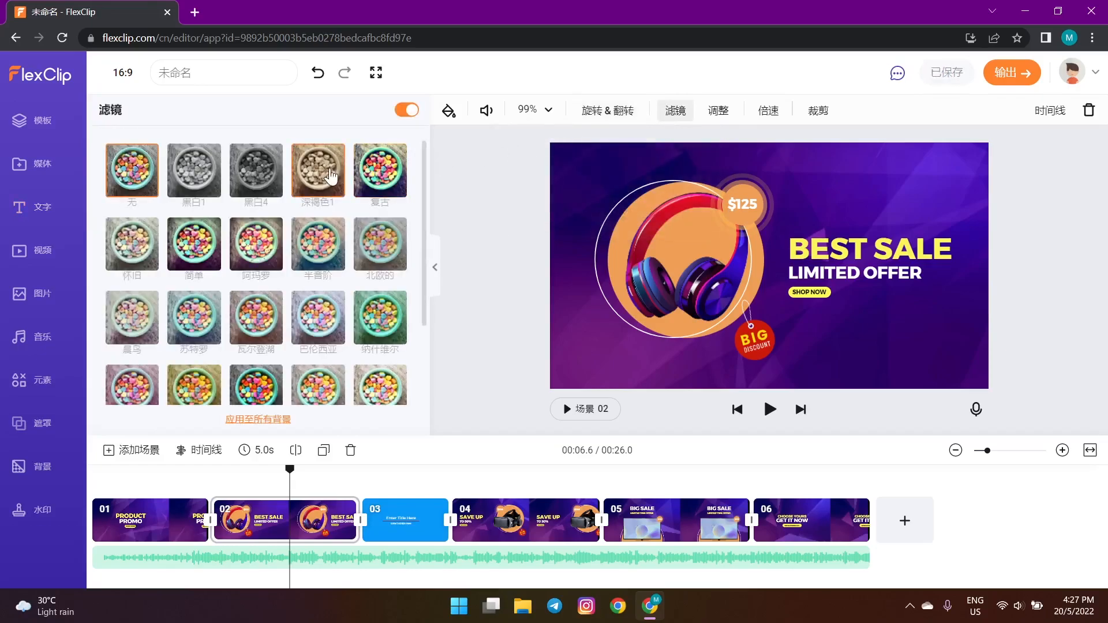
left_click(719, 111)
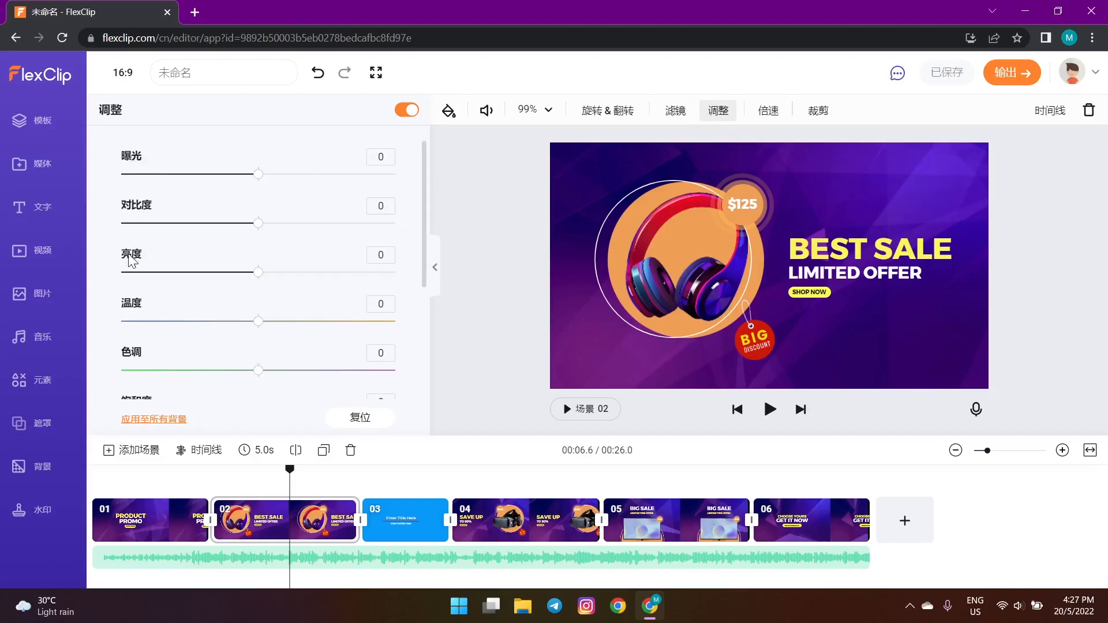
scroll(128, 361, "down", 2)
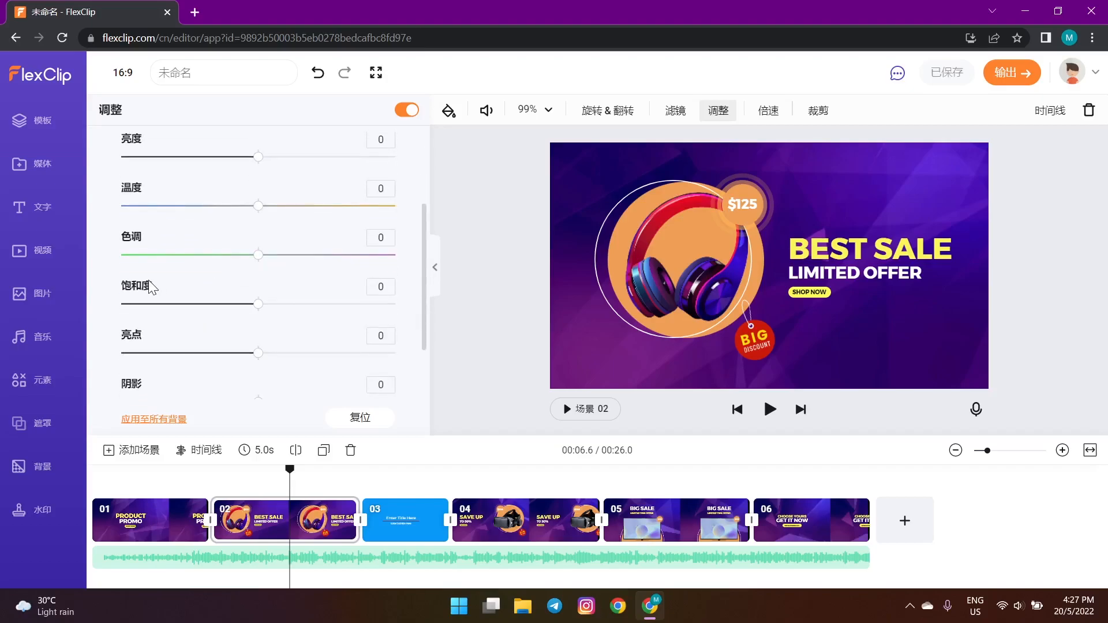
scroll(136, 391, "down", 2)
scroll(139, 375, "up", 4)
left_click(778, 116)
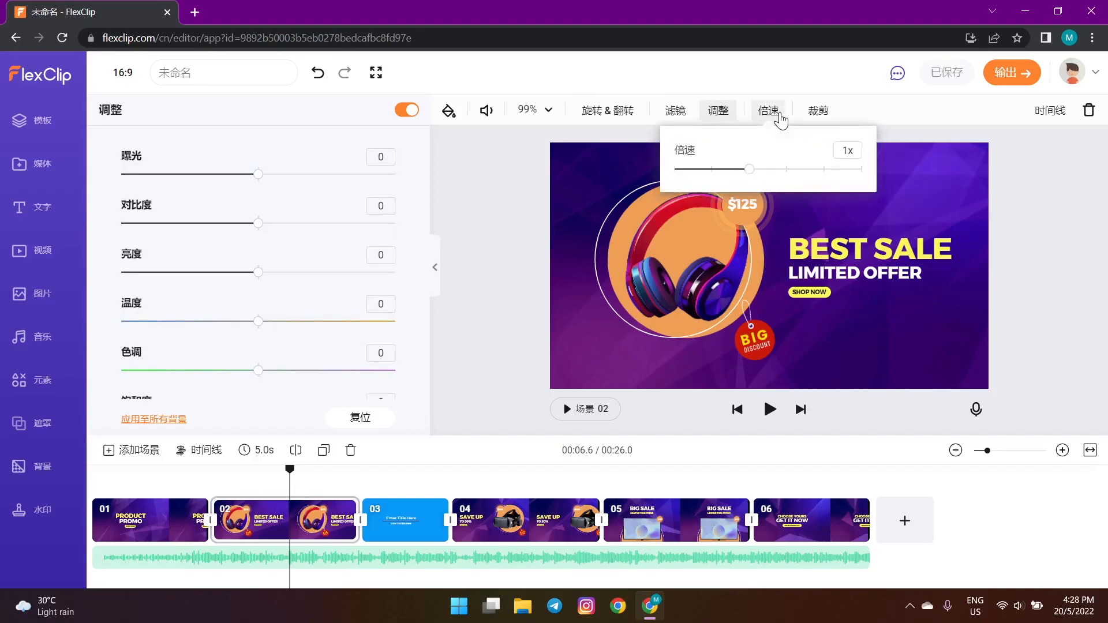
- Trim the start of scene 02's background clip so the scene lasts 3.8 seconds
left_click(815, 111)
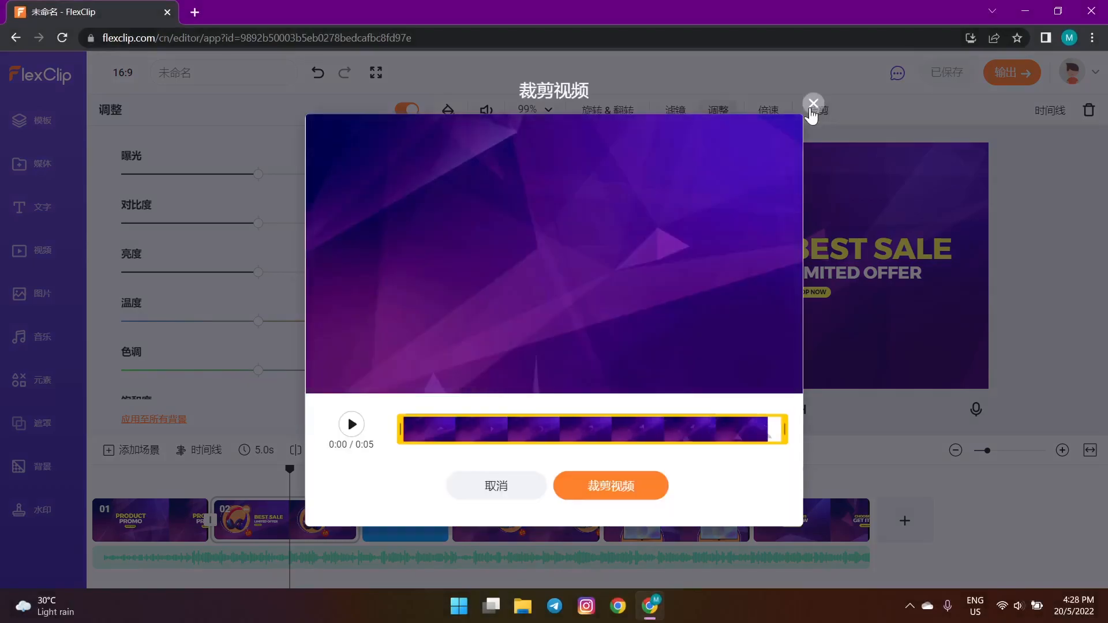
left_click_drag(404, 428, 495, 445)
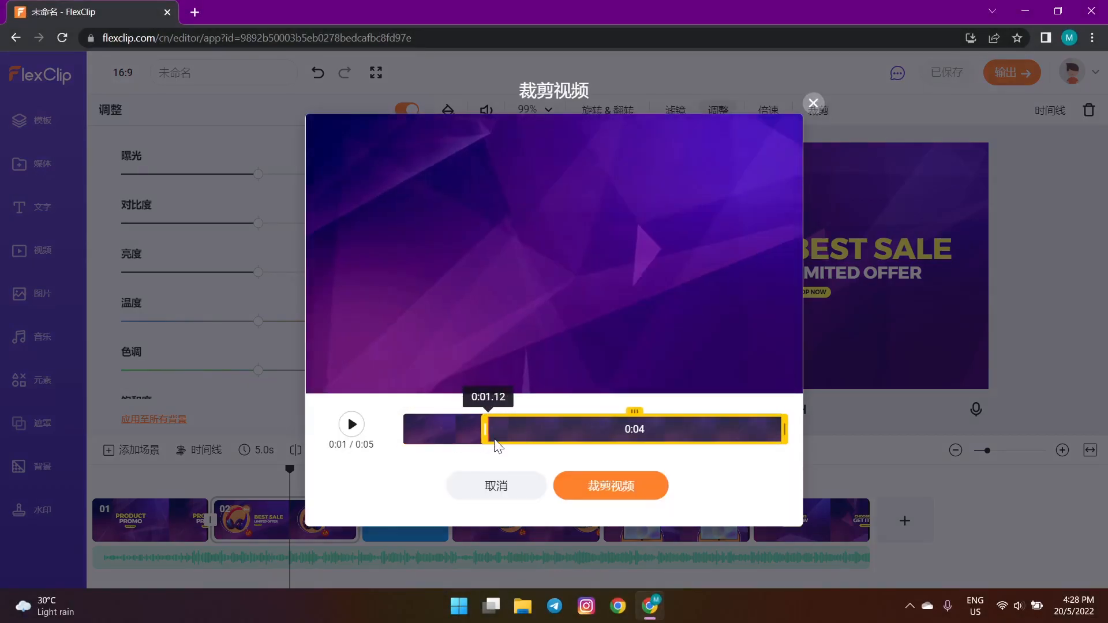
left_click(594, 501)
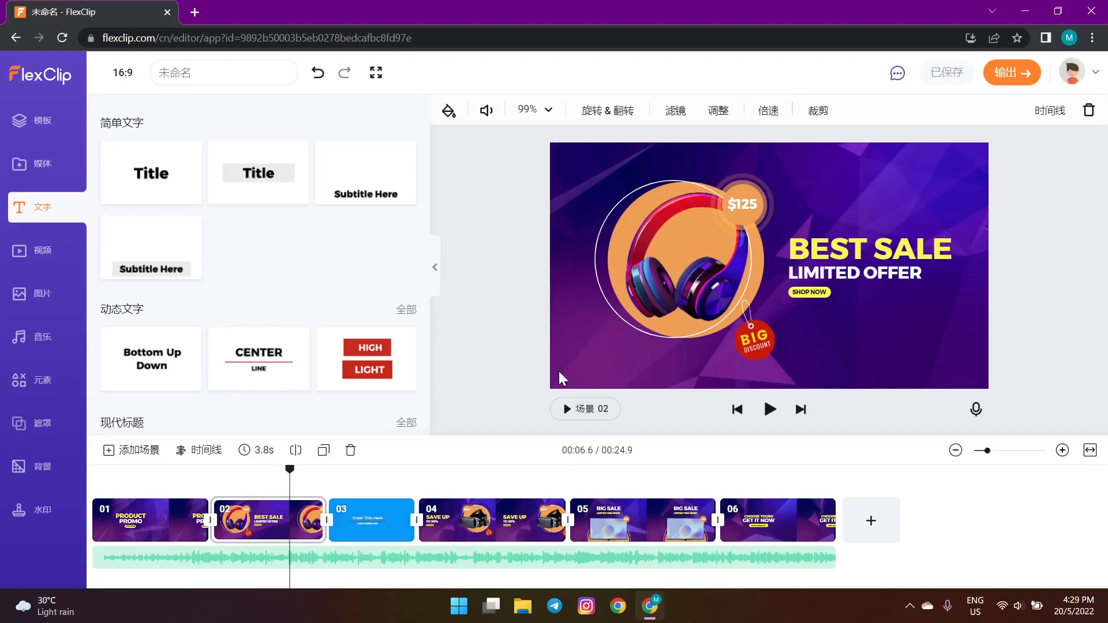
- Go to the dashboard's upgrade plans and select the Basic plan, yearly at $5.99/month ($71.88)
left_click(30, 80)
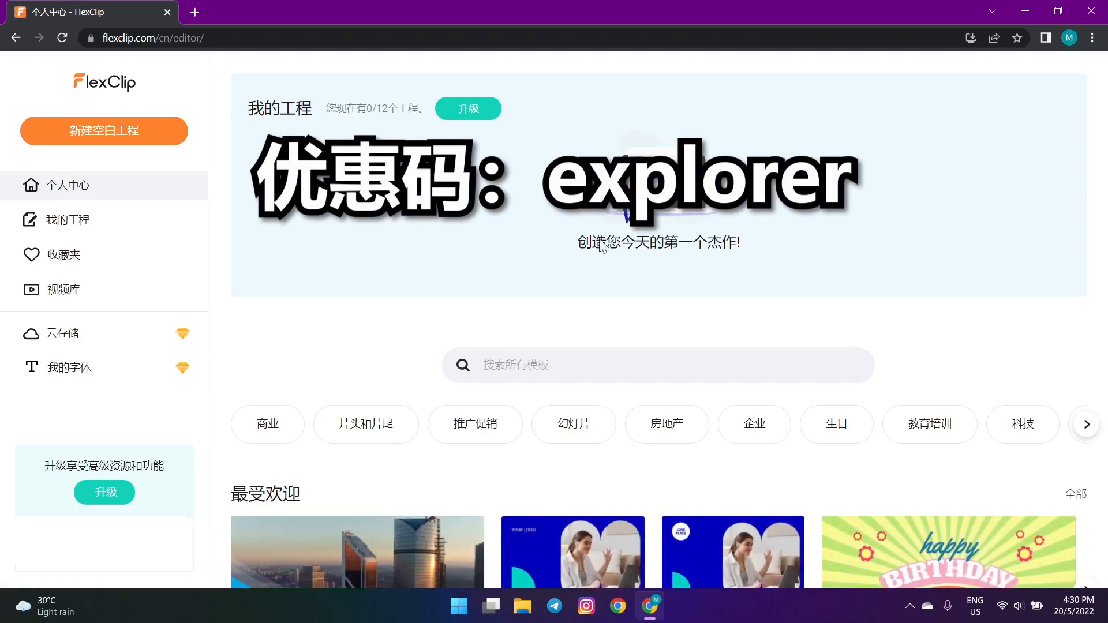
left_click(96, 501)
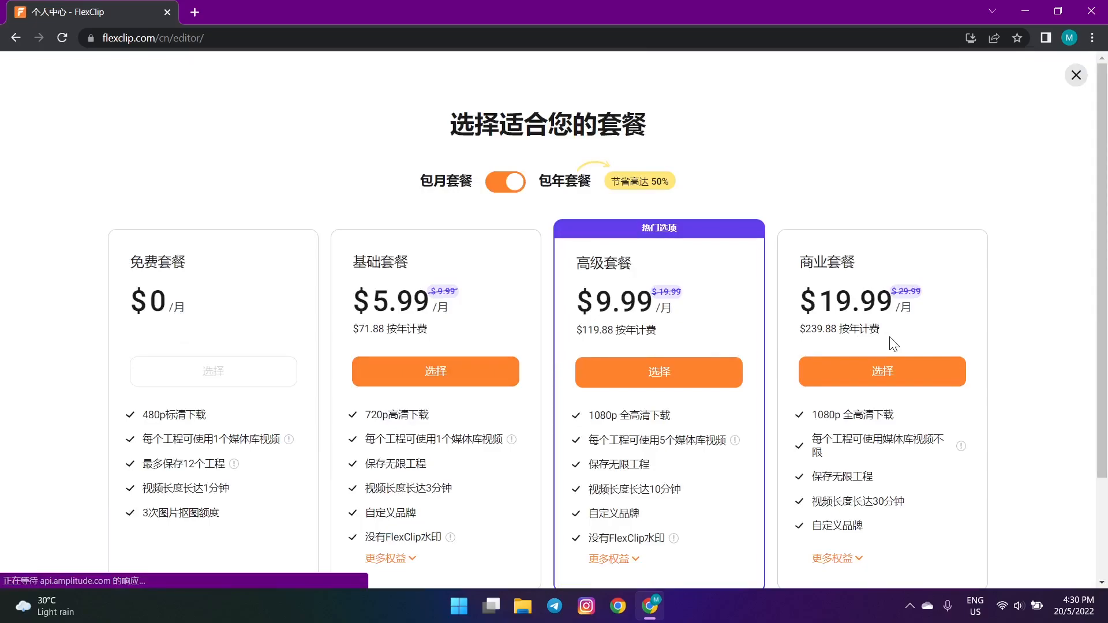
left_click(470, 372)
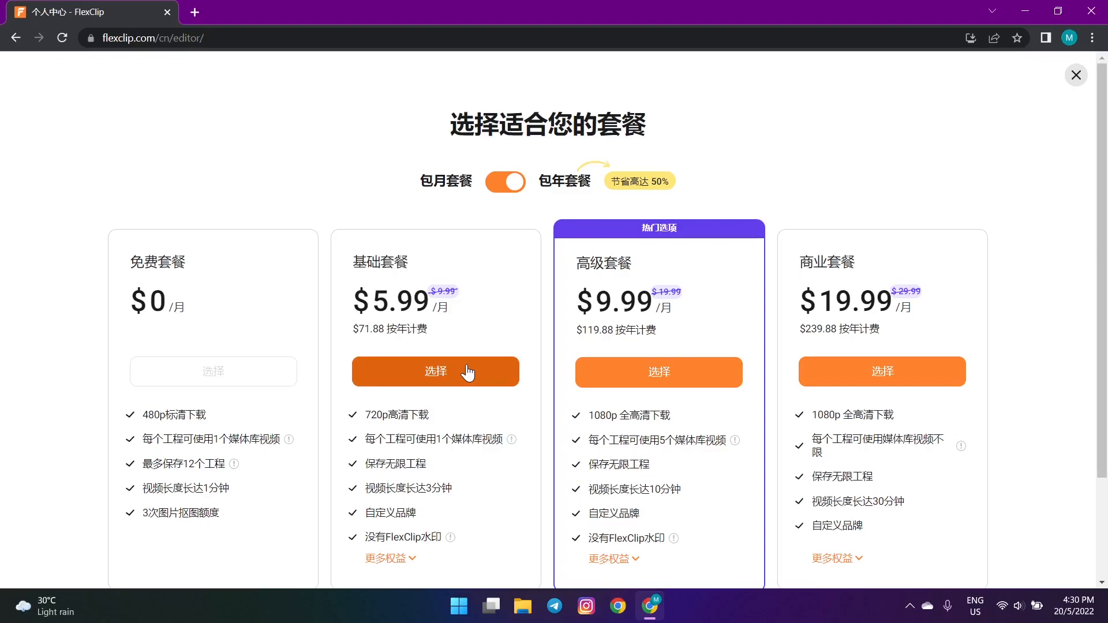
left_click(469, 372)
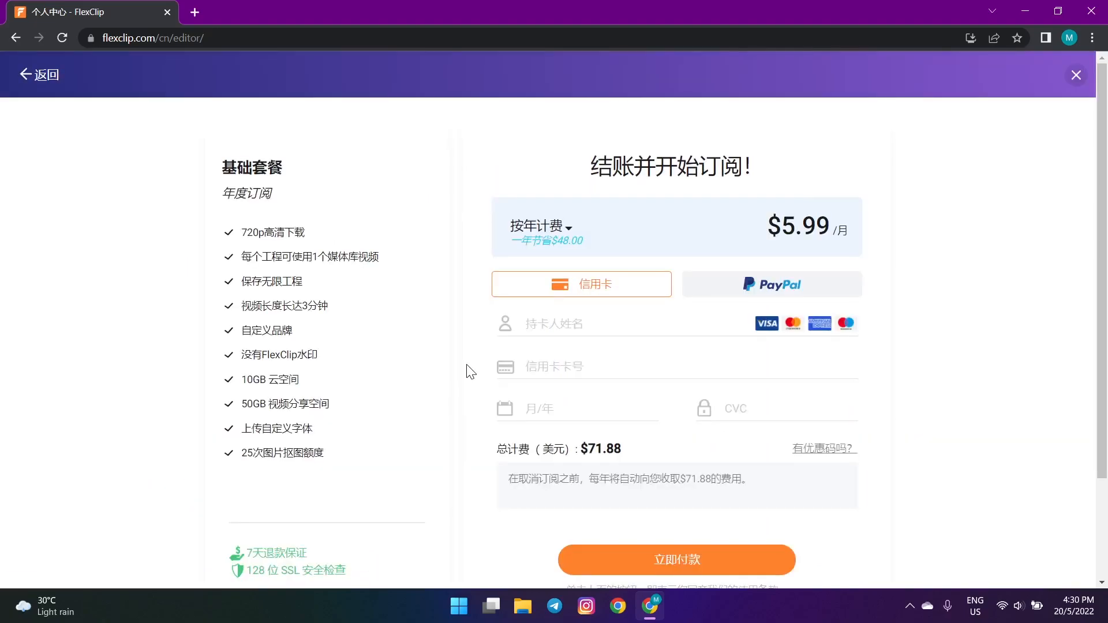
- Reveal the coupon field on the checkout and enter the promo code
left_click(837, 455)
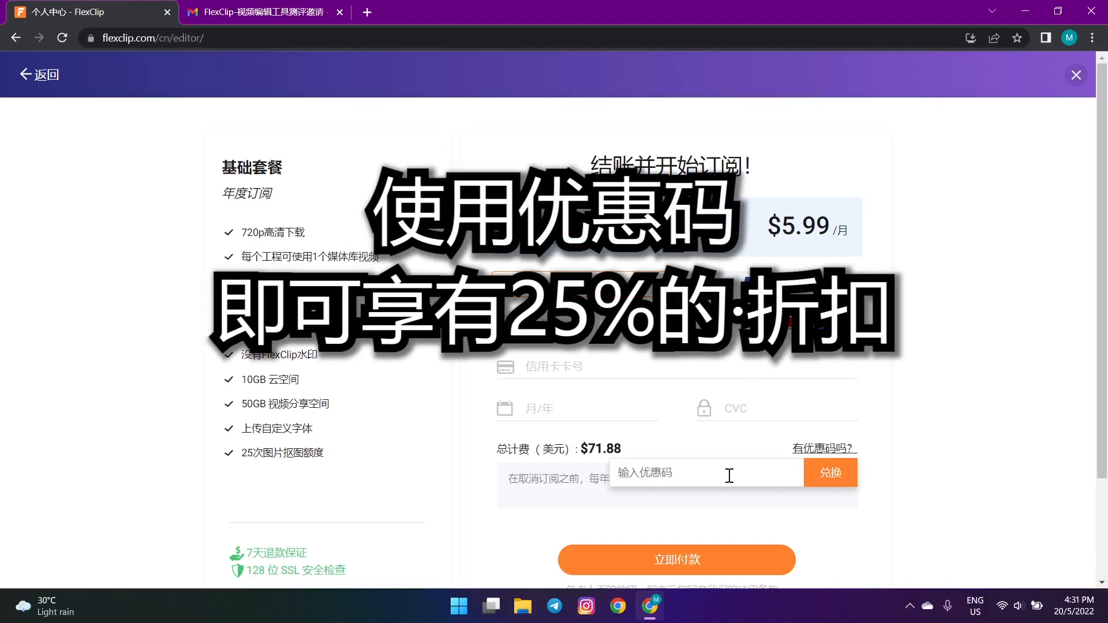
type("explorer")
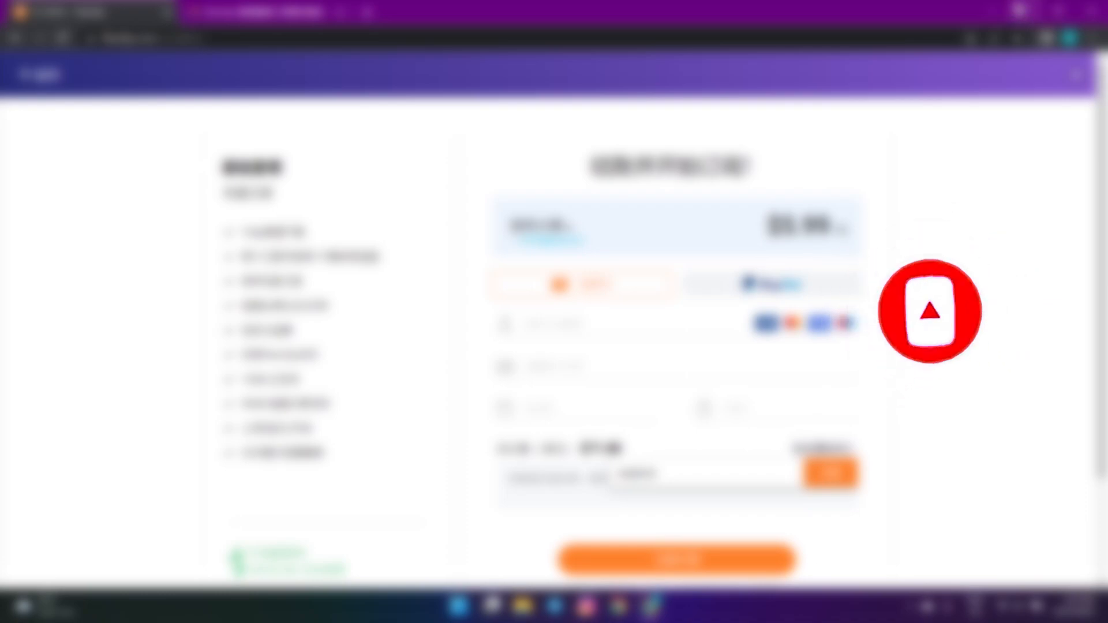
- Minimize the FlexClip checkout browser window to show the empty desktop
left_click(1018, 4)
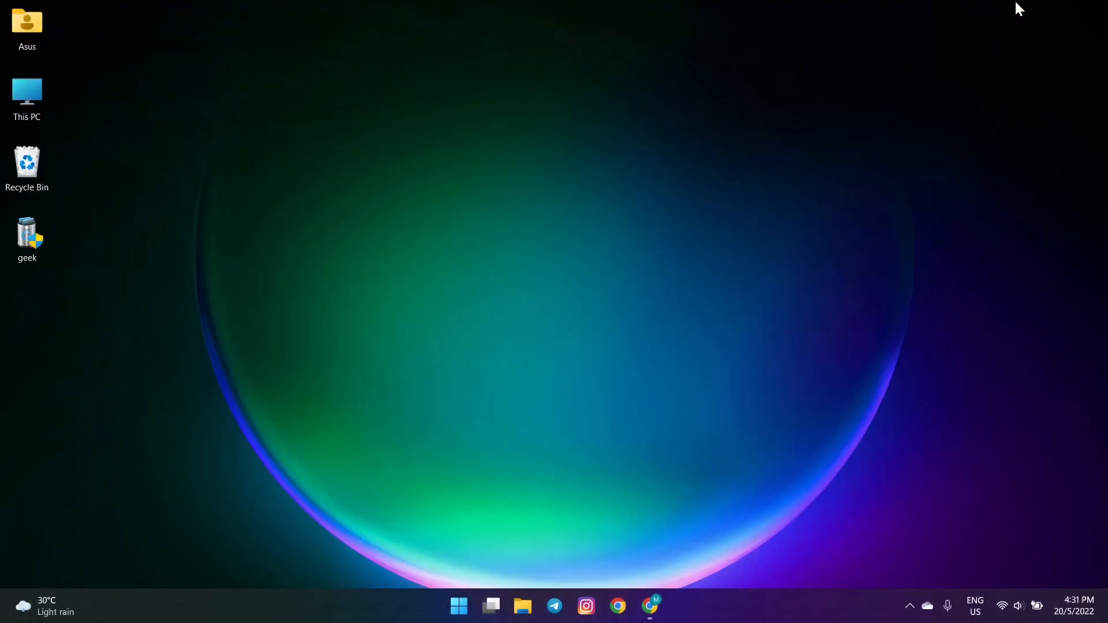